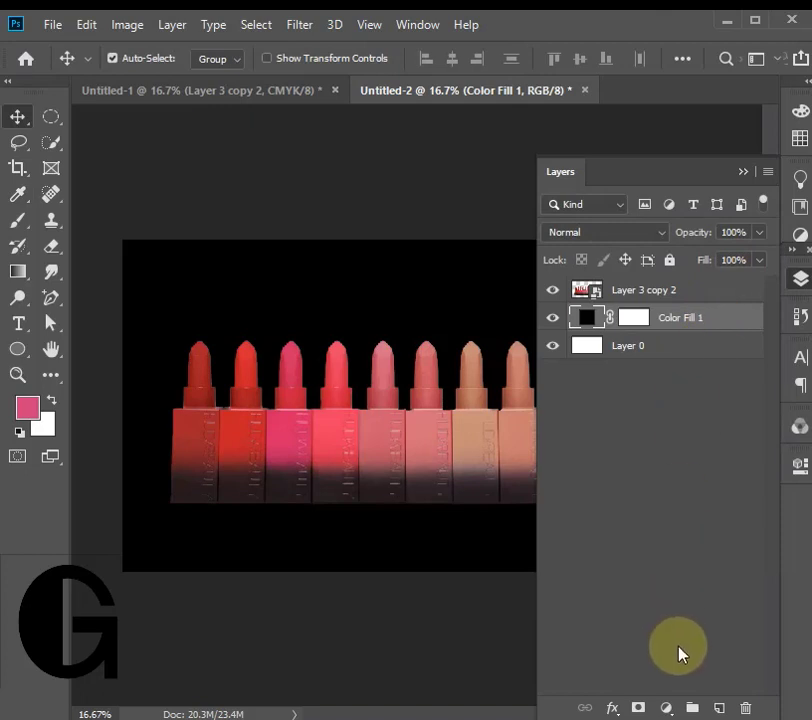
# Add a new layer above the black colour fill and flatten the Soft Round brush tip into an ellipse
pyautogui.click(716, 708)
pyautogui.click(743, 172)
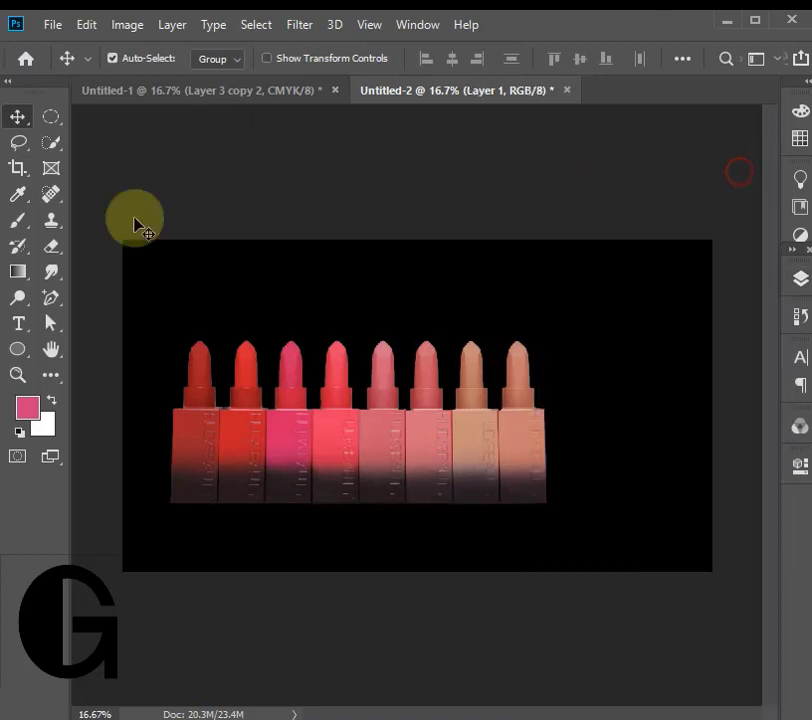
pyautogui.click(18, 221)
pyautogui.click(133, 64)
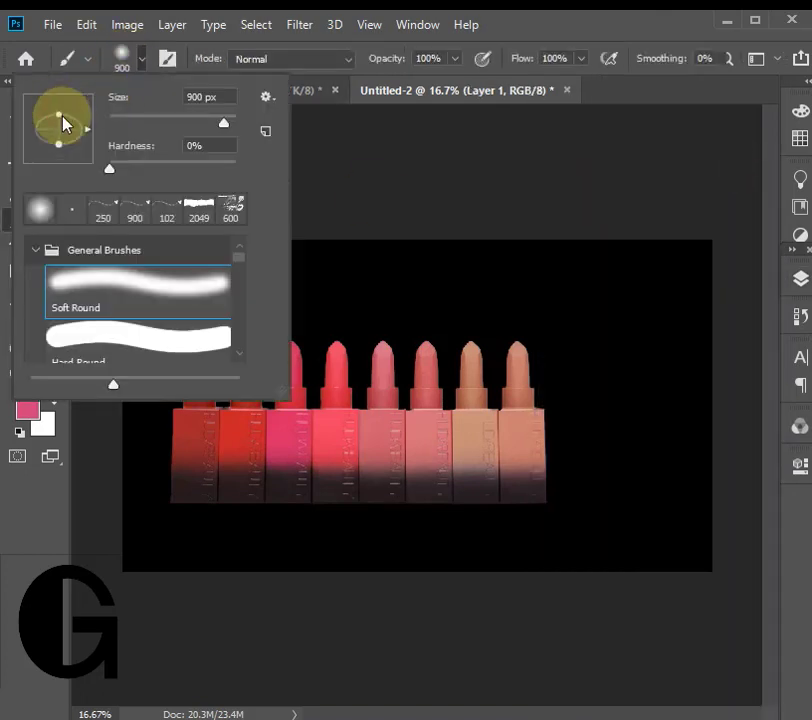
pyautogui.click(121, 60)
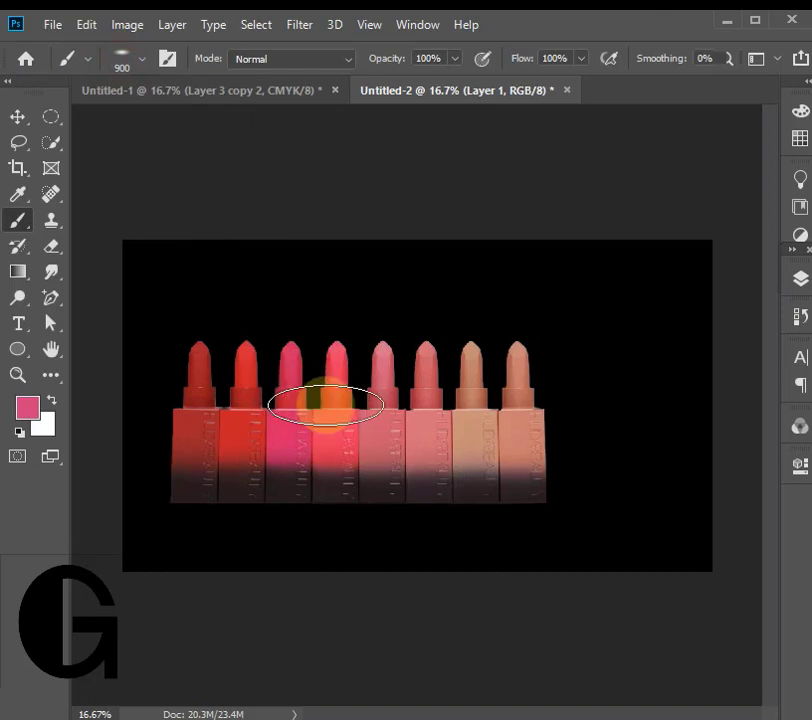
# Enlarge the elliptical brush to 5000 px and flatten its tip further
pyautogui.press(']')
pyautogui.press(']')
pyautogui.press(']')
pyautogui.press(']')
pyautogui.press(']')
pyautogui.press(']')
pyautogui.press(']')
pyautogui.press(']')
pyautogui.press(']')
pyautogui.press(']')
pyautogui.press(']')
pyautogui.press(']')
pyautogui.press(']')
pyautogui.press(']')
pyautogui.press(']')
pyautogui.press(']')
pyautogui.press(']')
pyautogui.press(']')
pyautogui.press(']')
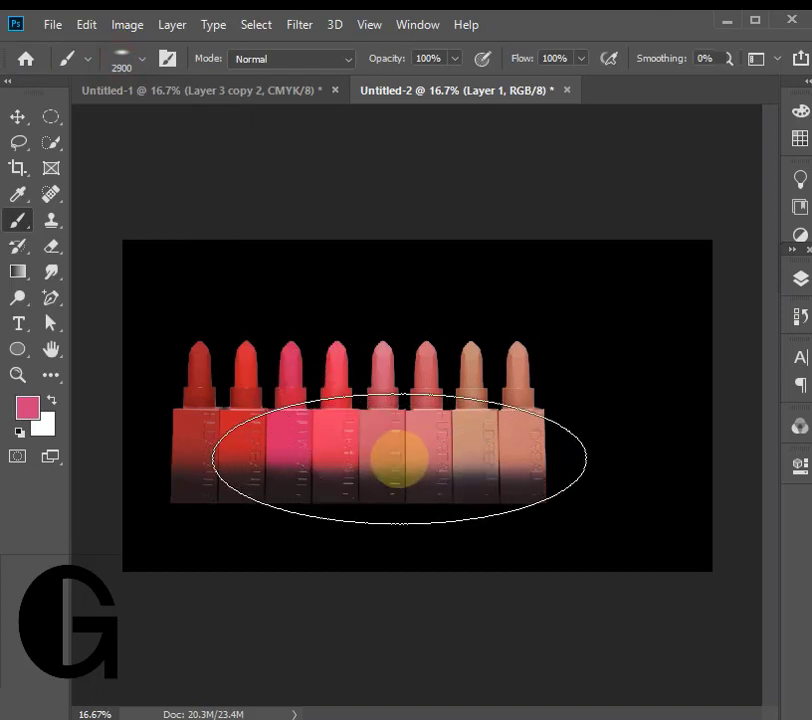
pyautogui.press(']')
pyautogui.press(']')
pyautogui.press(']')
pyautogui.press(']')
pyautogui.press(']')
pyautogui.press(']')
pyautogui.press(']')
pyautogui.press(']')
pyautogui.press(']')
pyautogui.press(']')
pyautogui.press(']')
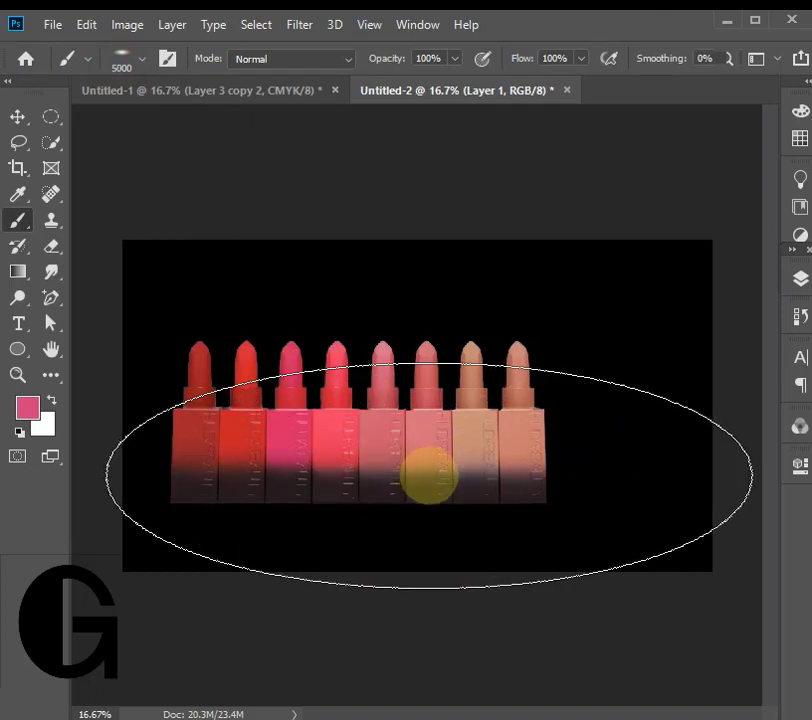
pyautogui.click(121, 63)
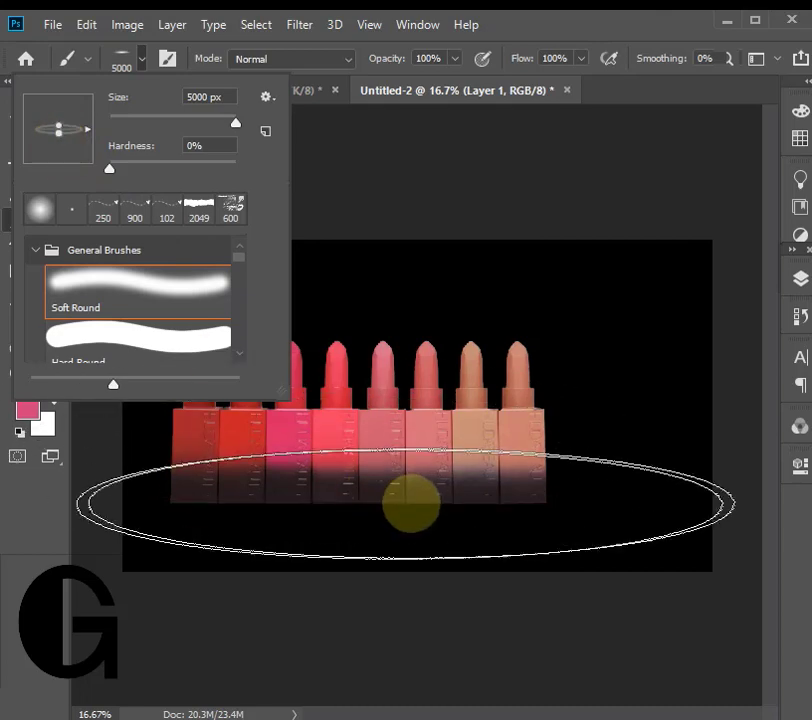
# Set the foreground colour to bright pink ff007e and paint a single soft glow beneath the lipstick row
pyautogui.click(30, 410)
pyautogui.click(27, 408)
pyautogui.moveTo(448, 326); pyautogui.dragTo(560, 268)
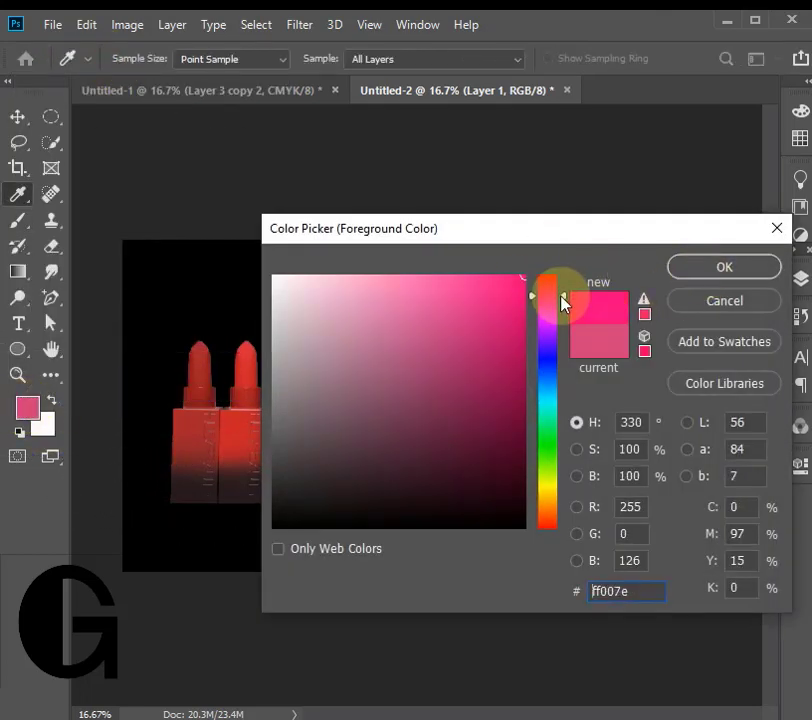
pyautogui.click(680, 266)
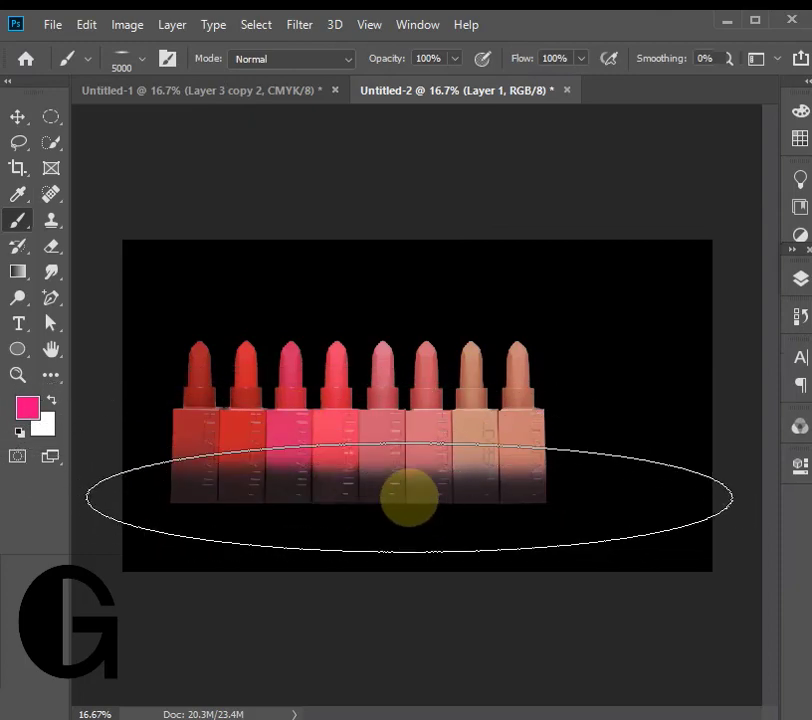
pyautogui.click(409, 497)
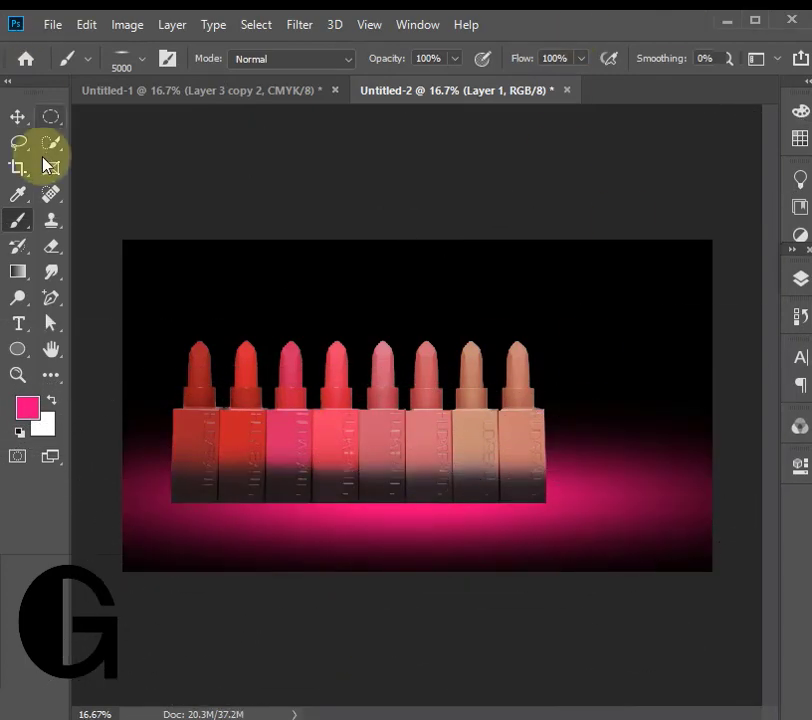
# Move the lipstick row sideways so it sits centred over the pink glow
pyautogui.click(17, 116)
pyautogui.moveTo(584, 508)
pyautogui.mouseDown()
pyautogui.moveTo(580, 520)
pyautogui.moveTo(569, 515)
pyautogui.moveTo(576, 518)
pyautogui.mouseUp()
pyautogui.moveTo(436, 480)
pyautogui.mouseDown()
pyautogui.moveTo(435, 468)
pyautogui.moveTo(408, 457)
pyautogui.moveTo(427, 463)
pyautogui.mouseUp()
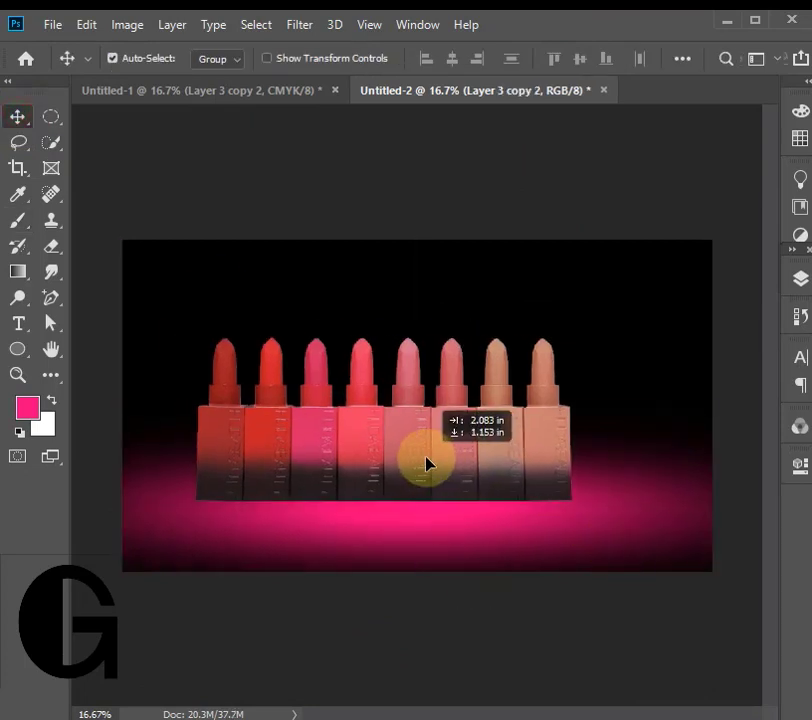
# Duplicate the lipstick layer, flip the copy vertically and place it directly beneath the original as a reflection
pyautogui.click(792, 282)
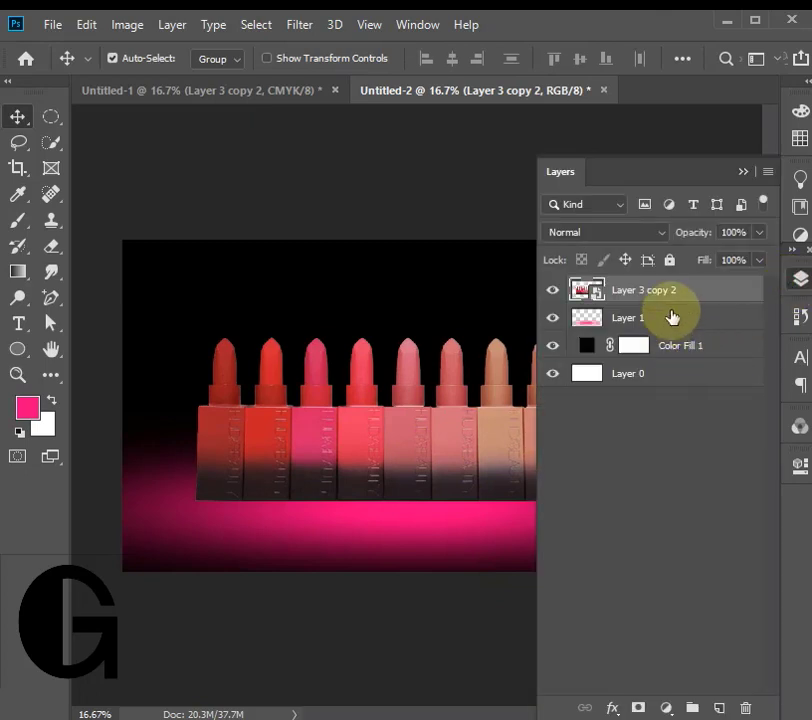
pyautogui.moveTo(672, 317); pyautogui.dragTo(719, 706)
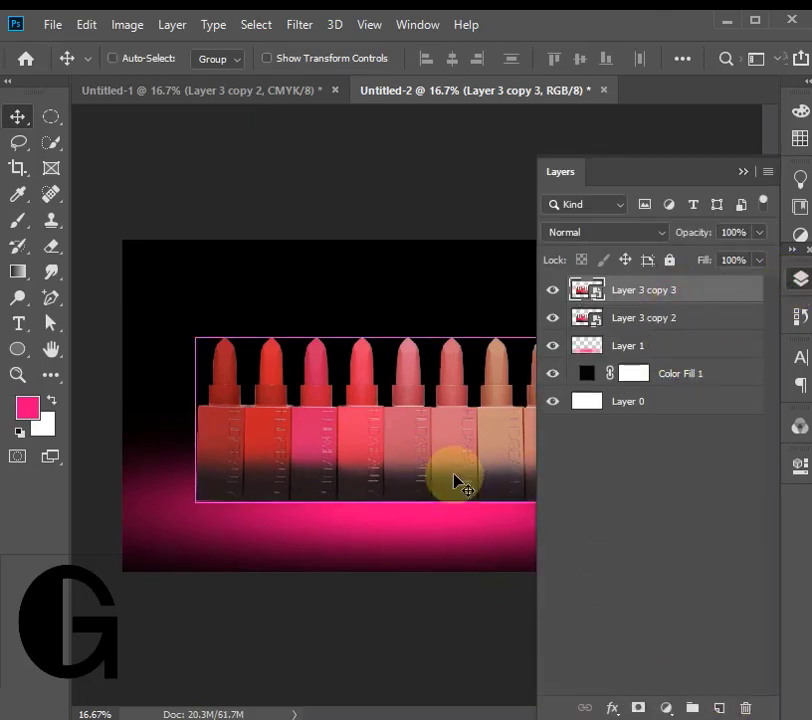
pyautogui.hotkey('ctrl', 't')
pyautogui.rightClick(430, 456)
pyautogui.click(476, 698)
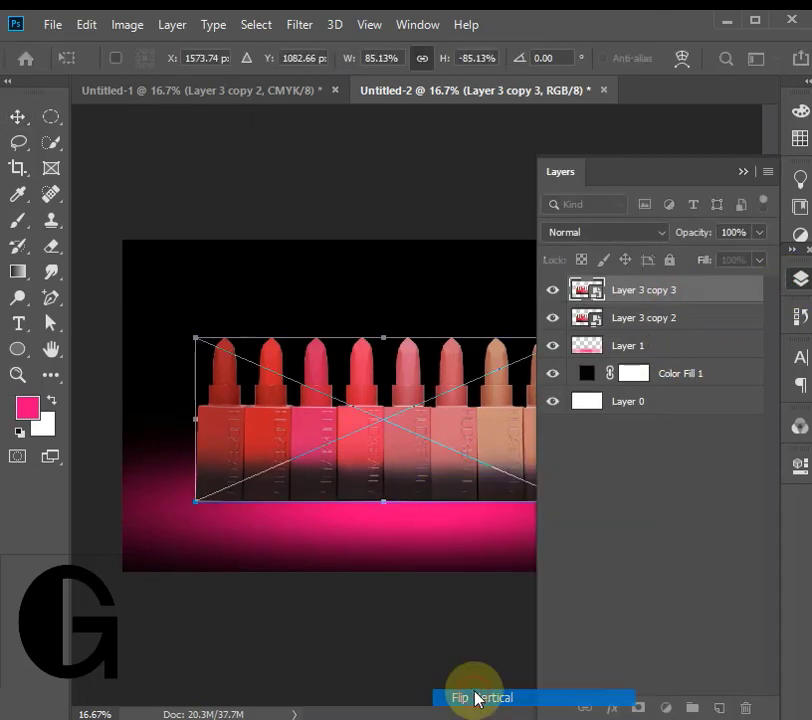
pyautogui.moveTo(457, 432); pyautogui.dragTo(455, 536)
pyautogui.click(18, 116)
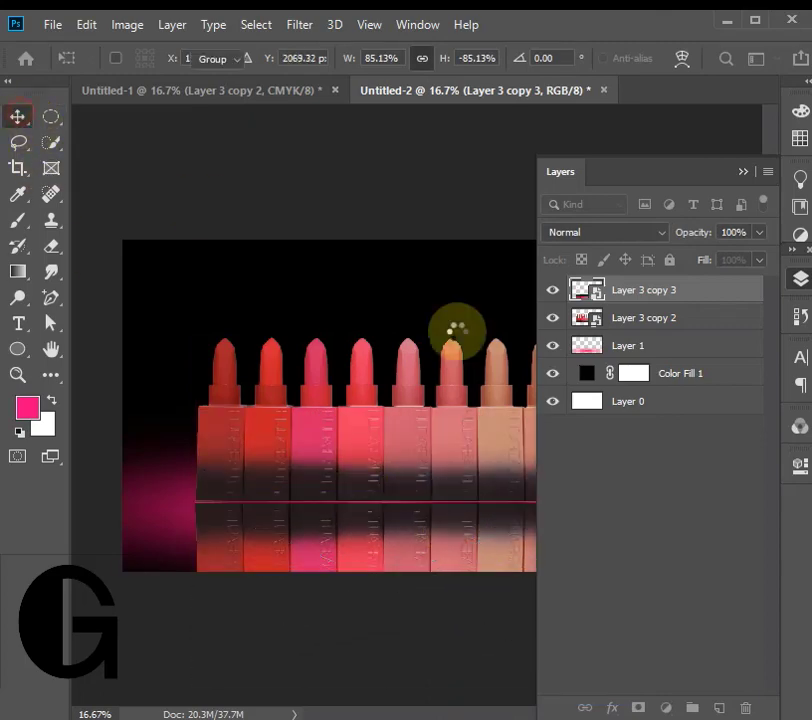
# Move the flipped copy below the original lipstick layer and set it to Multiply at 68% opacity
pyautogui.moveTo(685, 299); pyautogui.dragTo(667, 319)
pyautogui.click(660, 232)
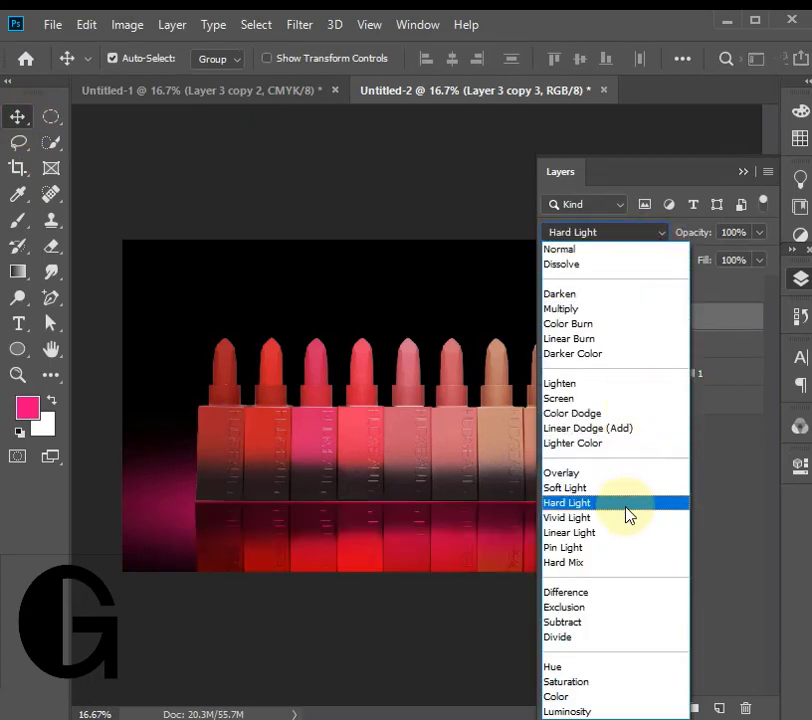
pyautogui.click(643, 310)
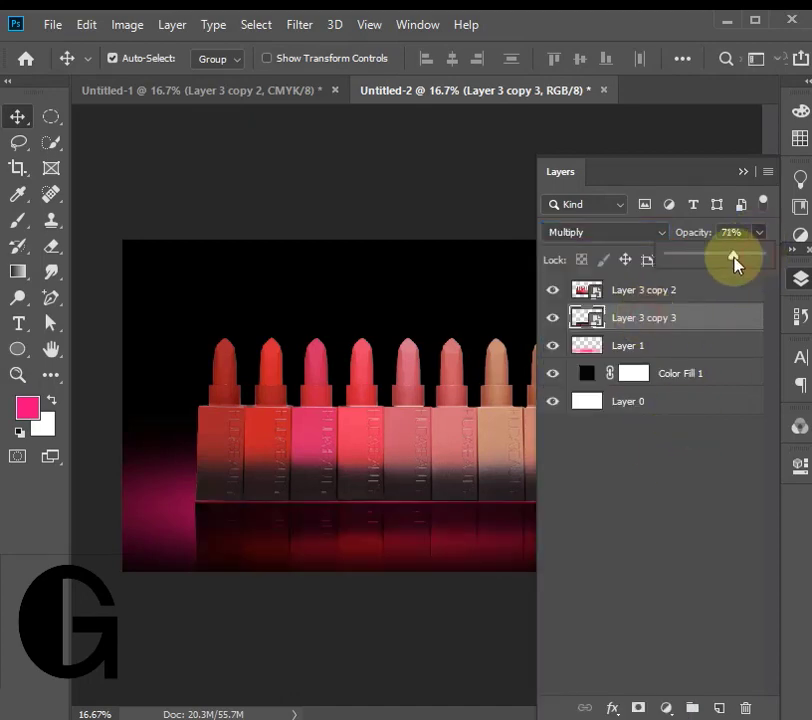
pyautogui.moveTo(735, 262)
pyautogui.mouseDown()
pyautogui.moveTo(714, 261)
pyautogui.moveTo(734, 263)
pyautogui.mouseUp()
pyautogui.click(680, 567)
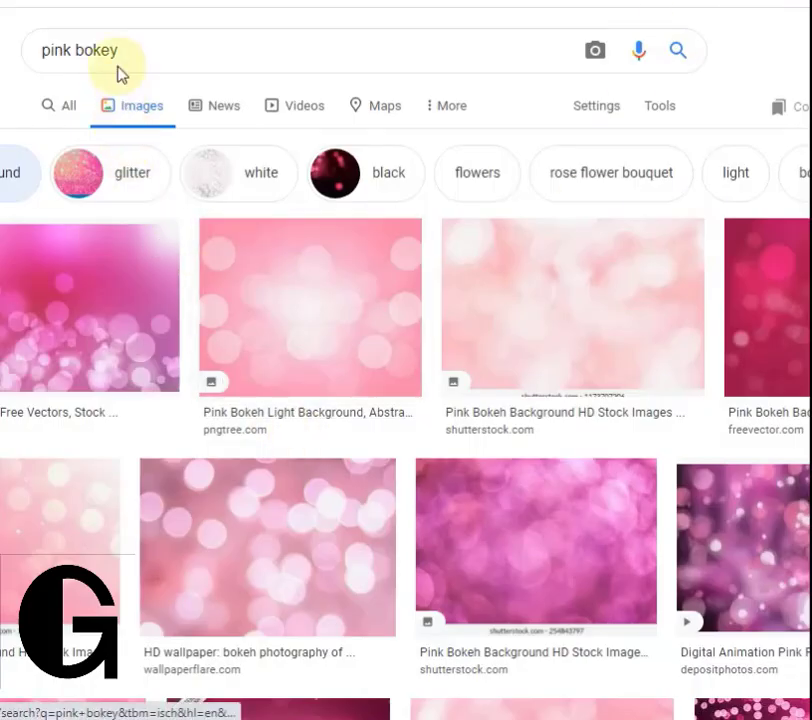
# Switch to the browser's "pink bokey" image results and open the dark pink bokeh wallpaper, plus its related purple bokeh image
pyautogui.moveTo(121, 62); pyautogui.dragTo(27, 57)
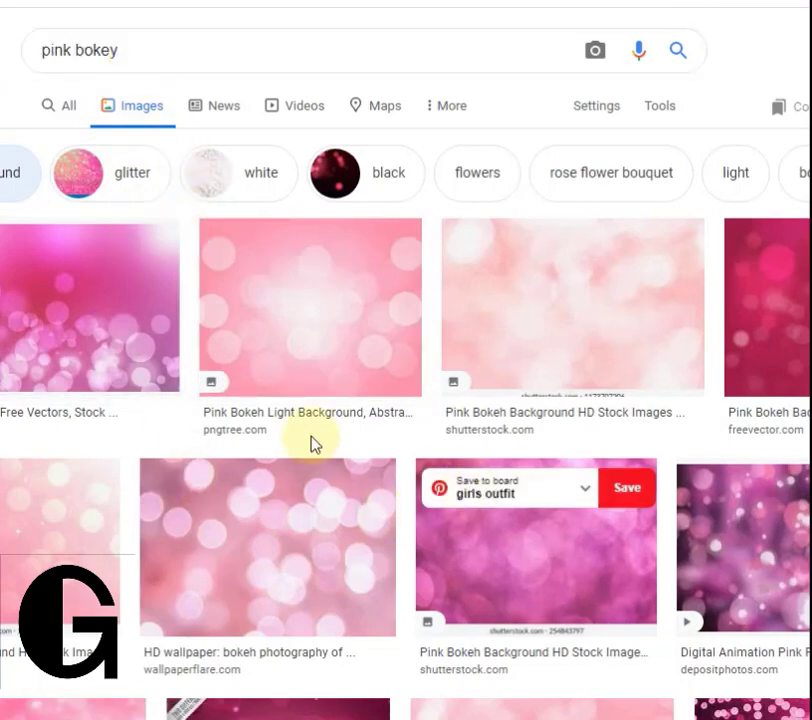
pyautogui.scroll(-4, 313, 443)
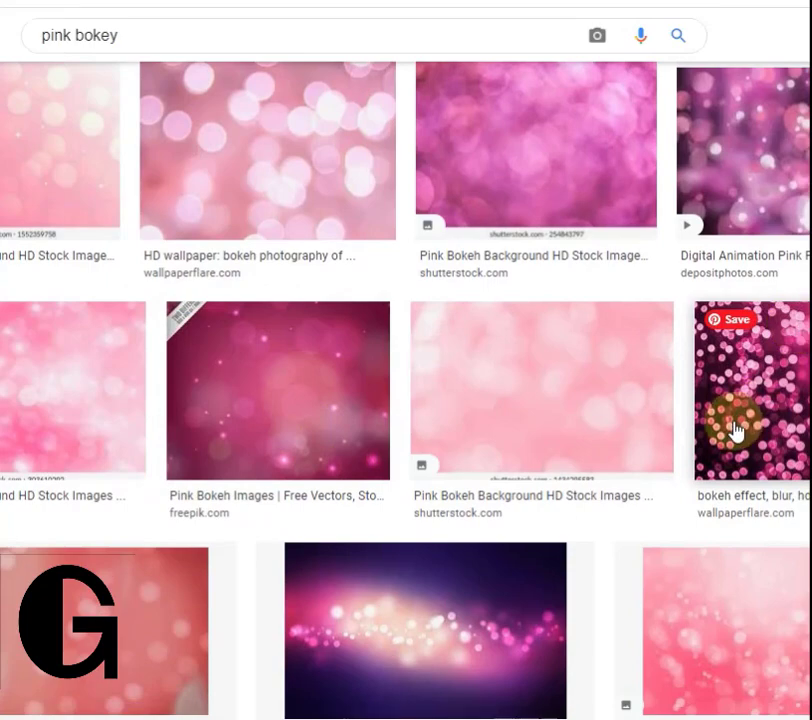
pyautogui.click(735, 430)
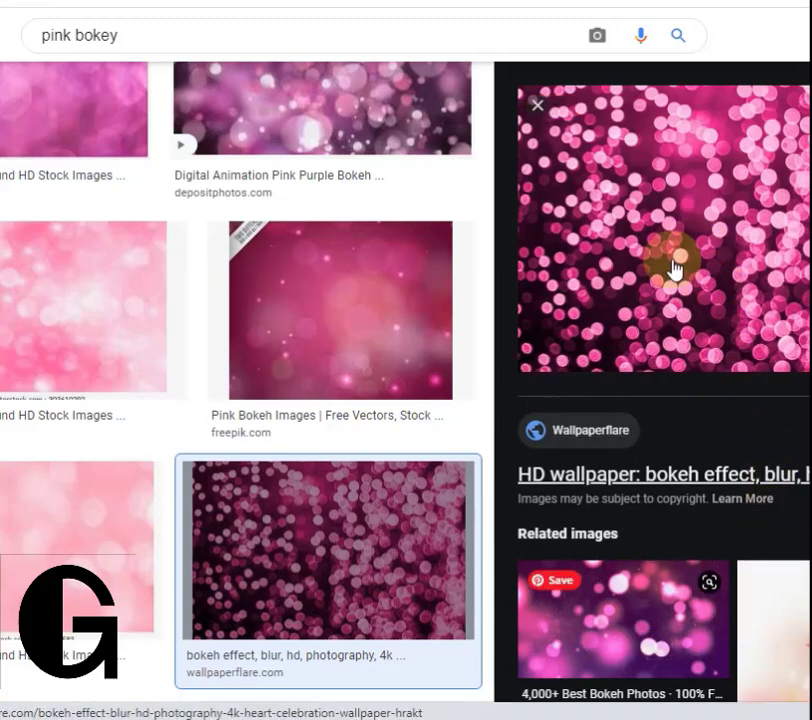
pyautogui.click(632, 636)
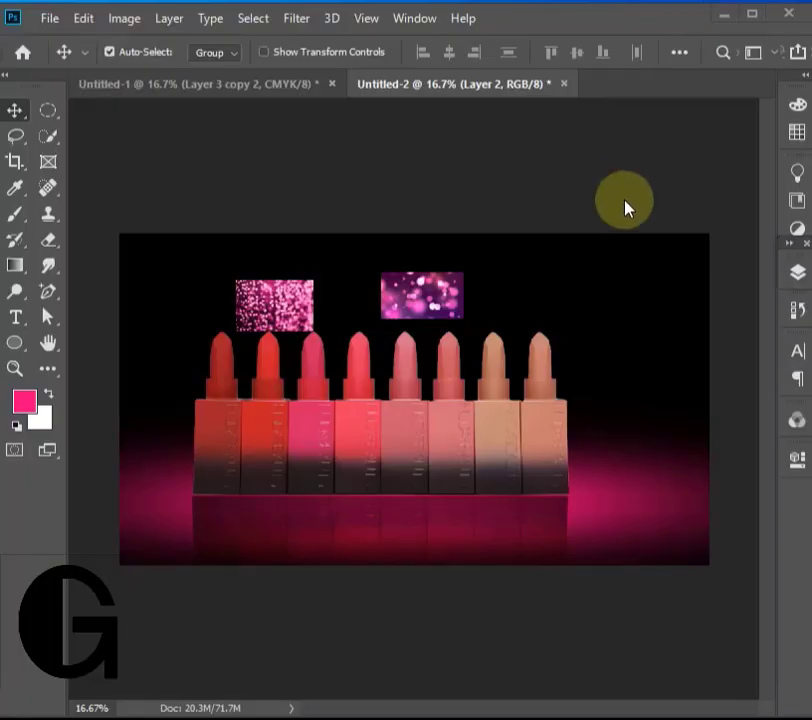
# Identify the reflection layer by toggling layer visibility, and add a new empty layer directly above it
pyautogui.click(797, 273)
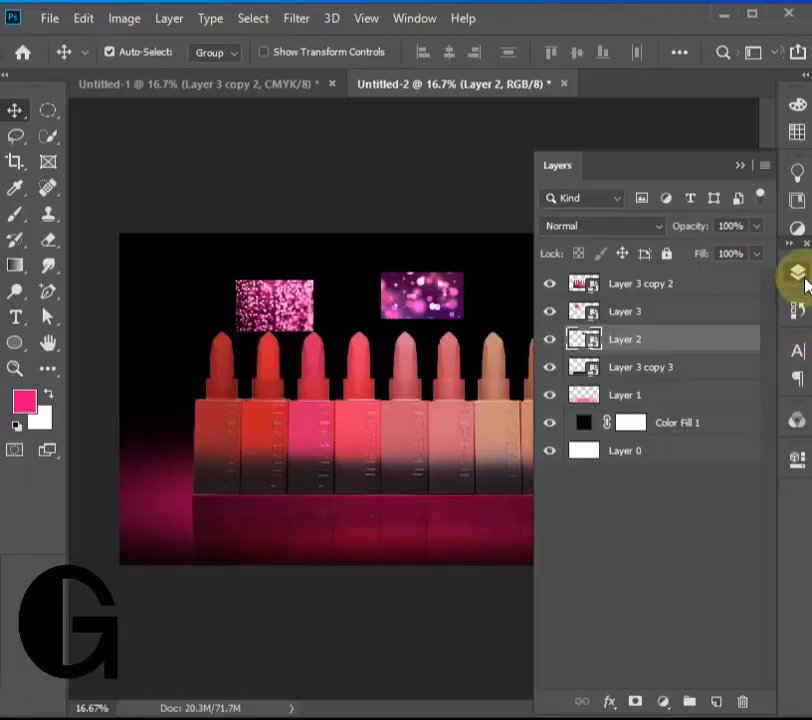
pyautogui.click(549, 345)
pyautogui.click(549, 345)
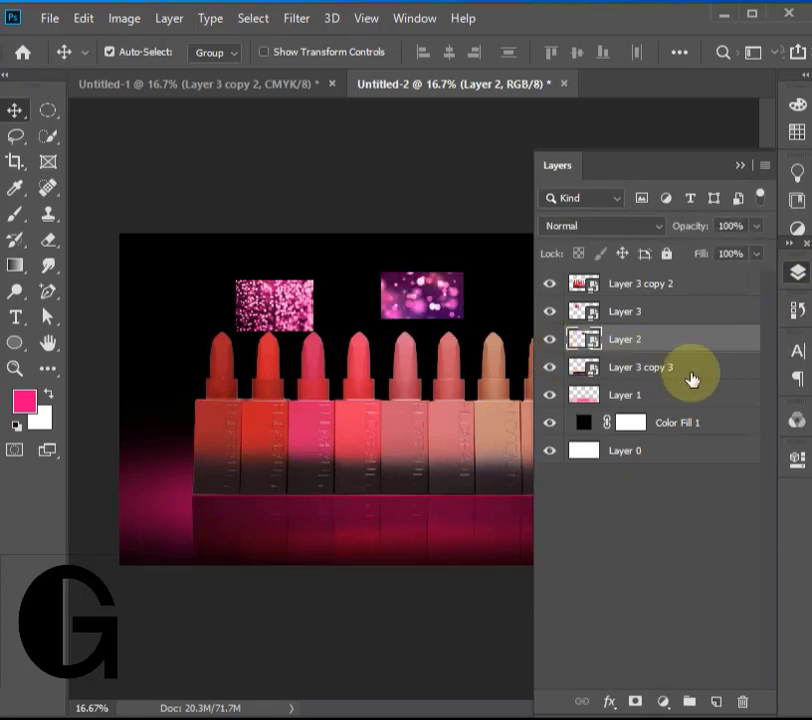
pyautogui.click(690, 379)
pyautogui.click(553, 370)
pyautogui.click(553, 370)
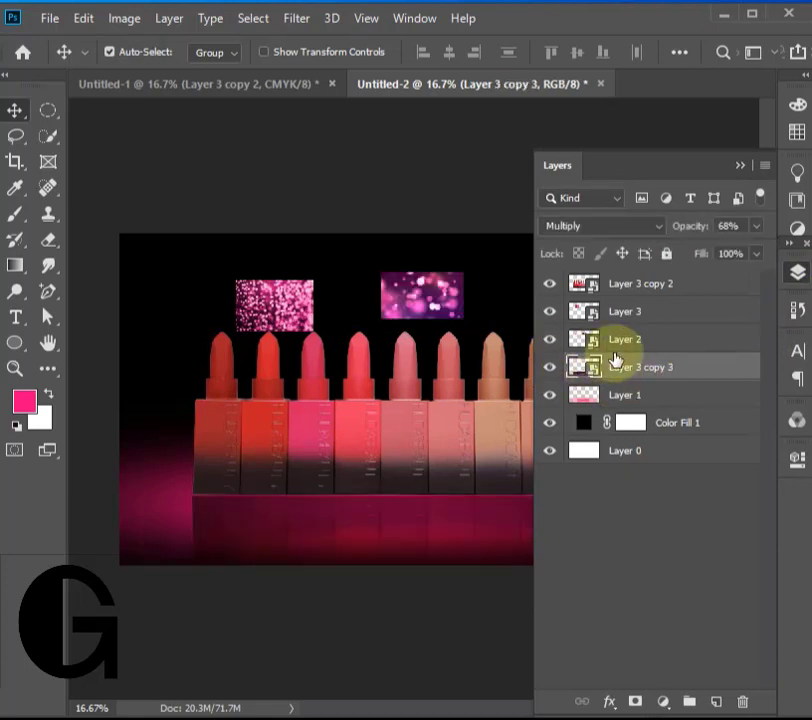
pyautogui.click(712, 703)
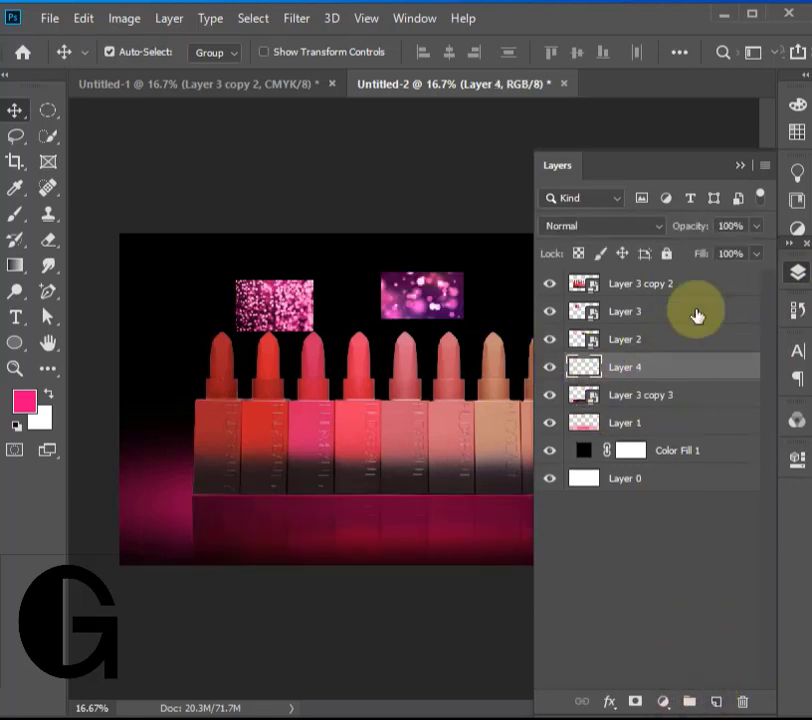
# Set the foreground colour to black (000000) and paint one soft elliptical shadow at the base of the lipsticks
pyautogui.click(740, 166)
pyautogui.click(15, 216)
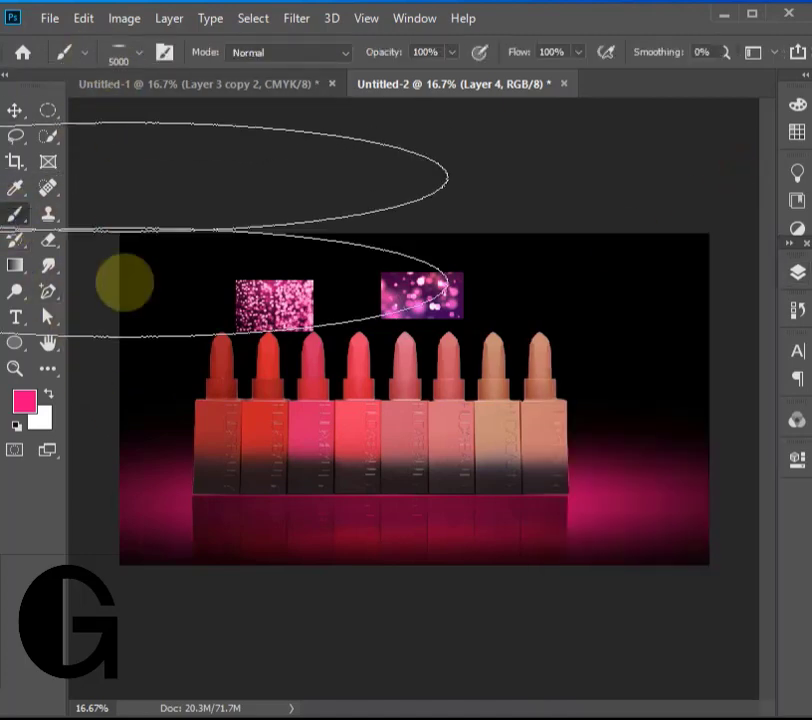
pyautogui.click(24, 401)
pyautogui.moveTo(277, 519); pyautogui.dragTo(270, 521)
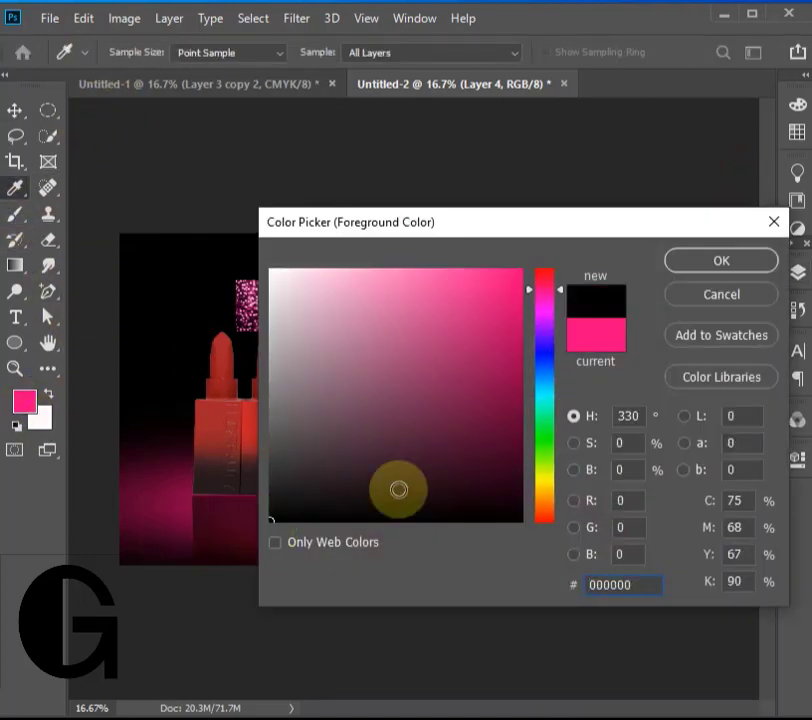
pyautogui.click(720, 262)
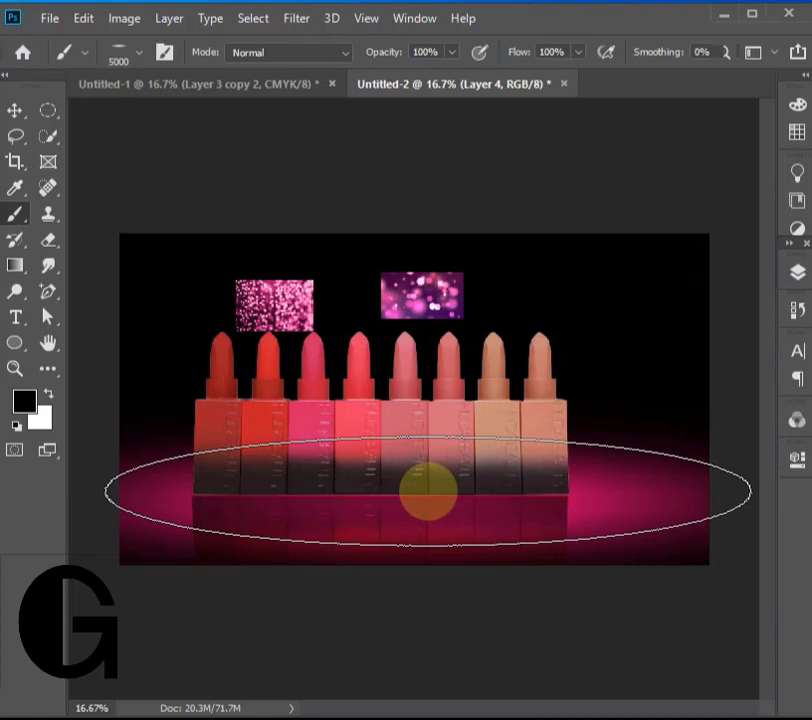
pyautogui.click(428, 490)
# Squash the black shadow to 16.25% of its height so it forms a thin strip along the lipsticks' base
pyautogui.click(15, 110)
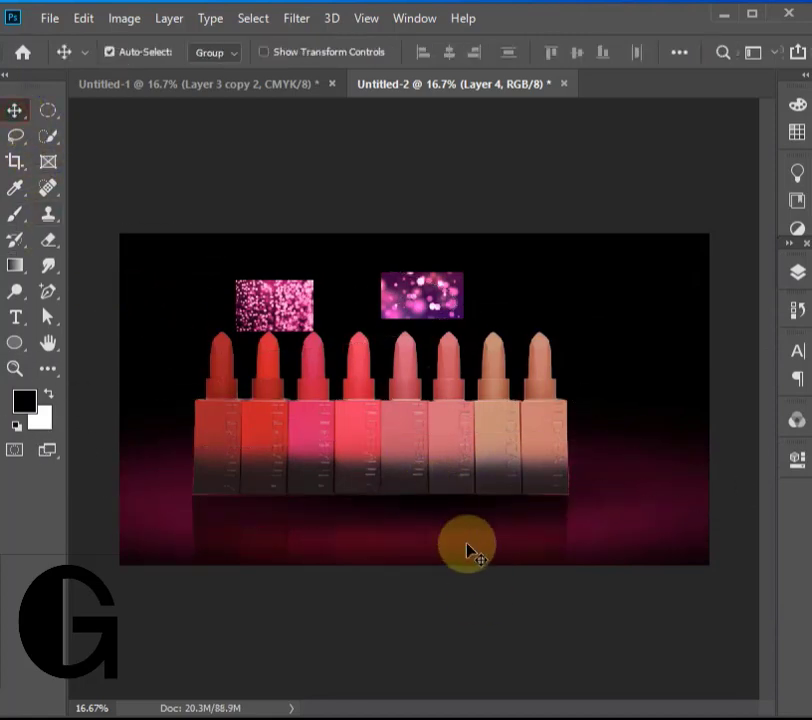
pyautogui.hotkey('ctrl', 't')
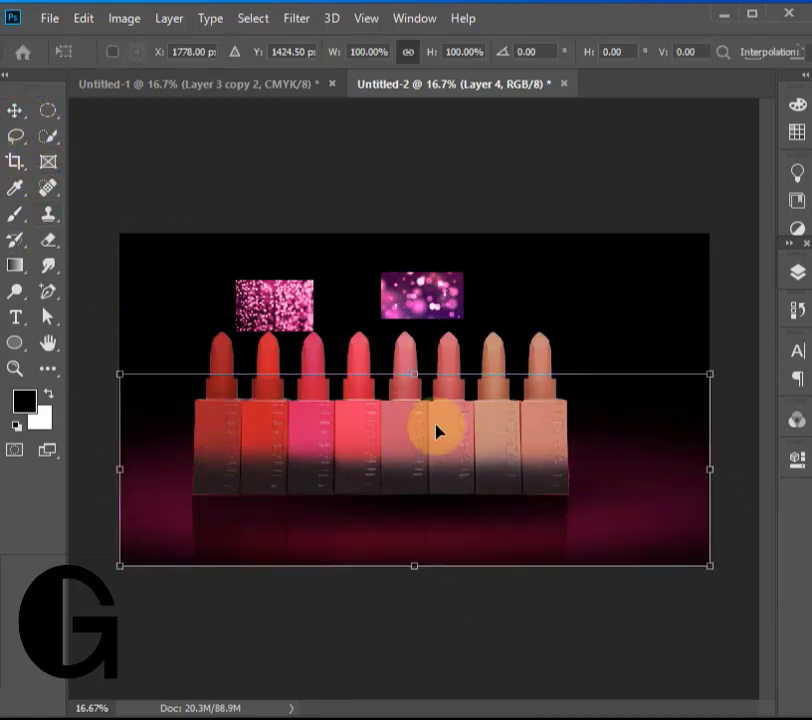
pyautogui.rightClick(436, 431)
pyautogui.click(508, 537)
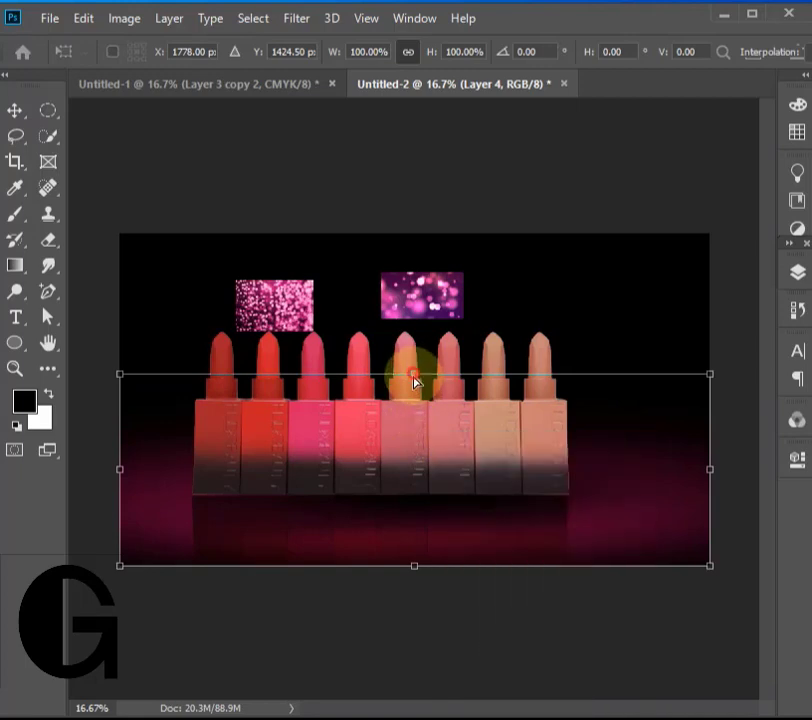
pyautogui.moveTo(414, 375); pyautogui.dragTo(417, 507)
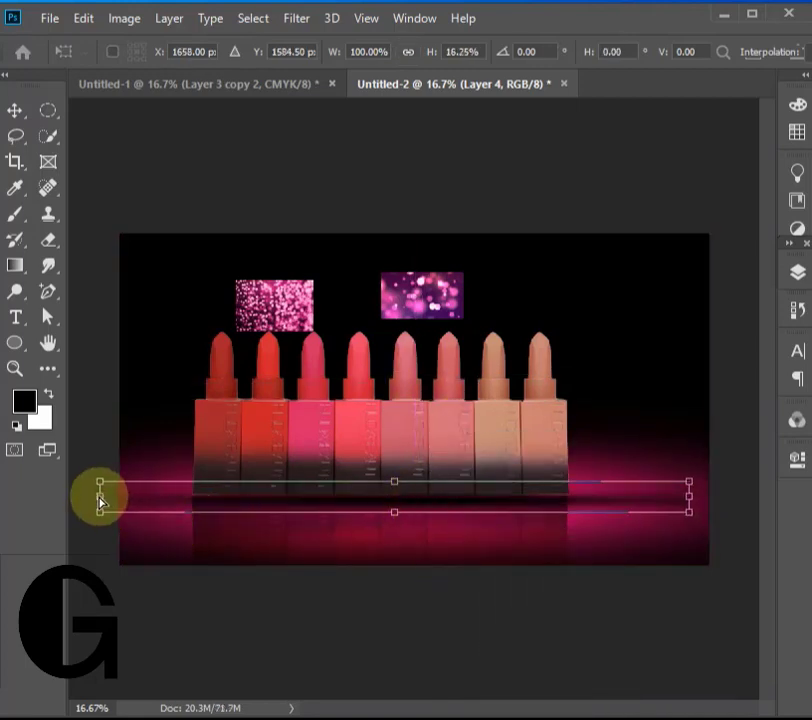
# Narrow and reposition the shadow strip so it extends slightly past both ends of the lipstick row, and apply the transform
pyautogui.moveTo(100, 497); pyautogui.dragTo(290, 496)
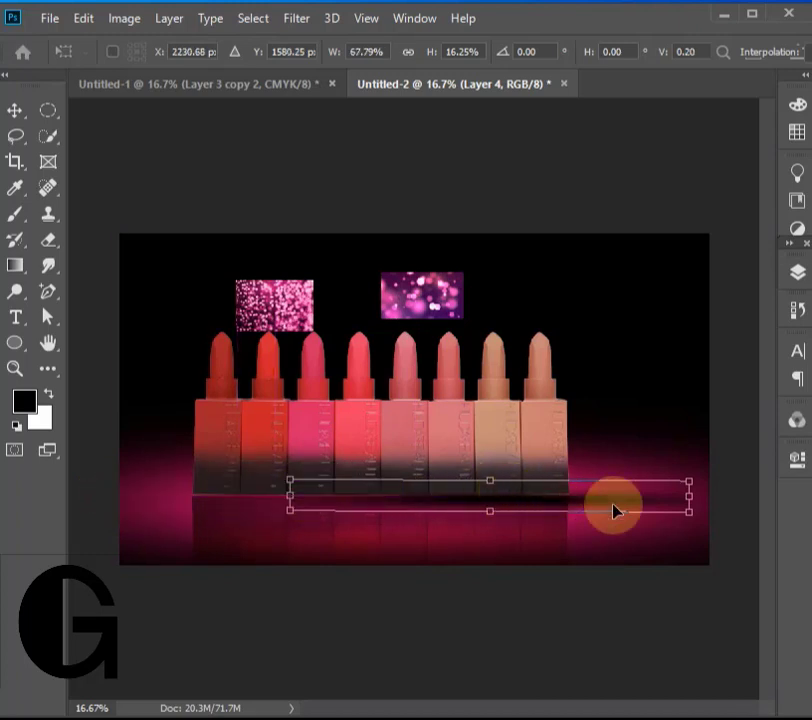
pyautogui.moveTo(614, 511); pyautogui.dragTo(509, 509)
pyautogui.moveTo(579, 496); pyautogui.dragTo(599, 496)
pyautogui.moveTo(181, 494); pyautogui.dragTo(172, 495)
pyautogui.click(7, 118)
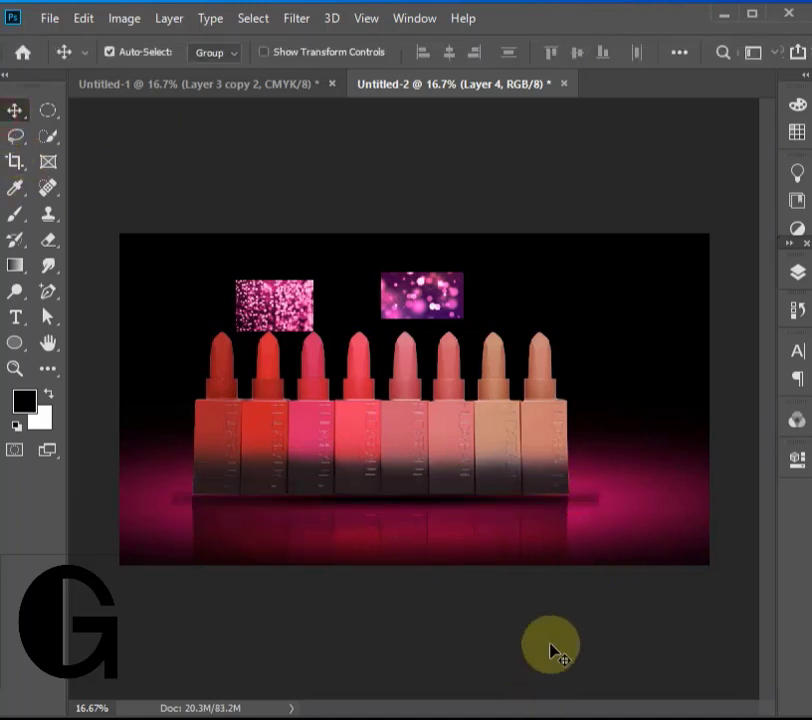
# Add a layer mask to the black shadow layer and choose the round soft brush for painting on it
pyautogui.click(797, 271)
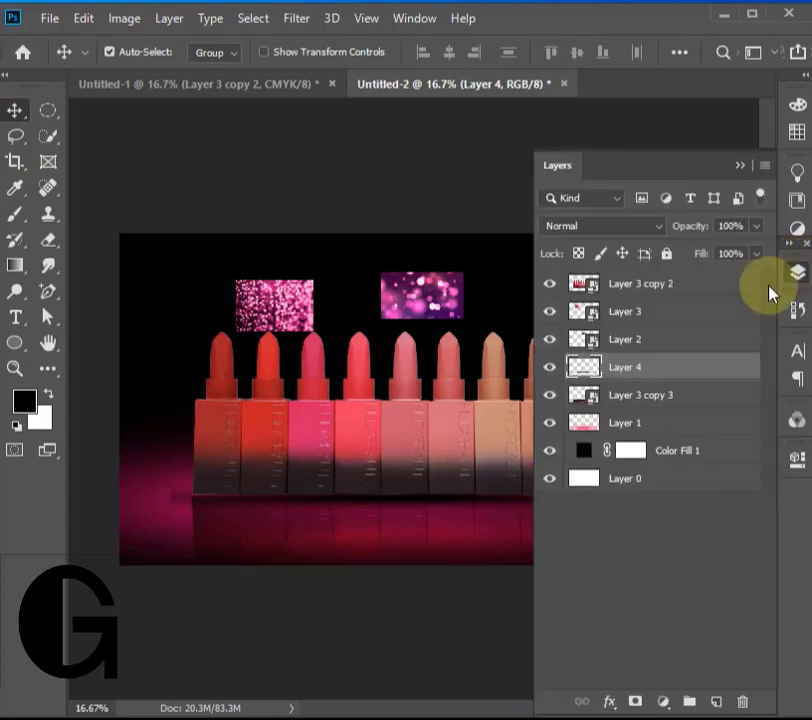
pyautogui.click(636, 700)
pyautogui.click(736, 166)
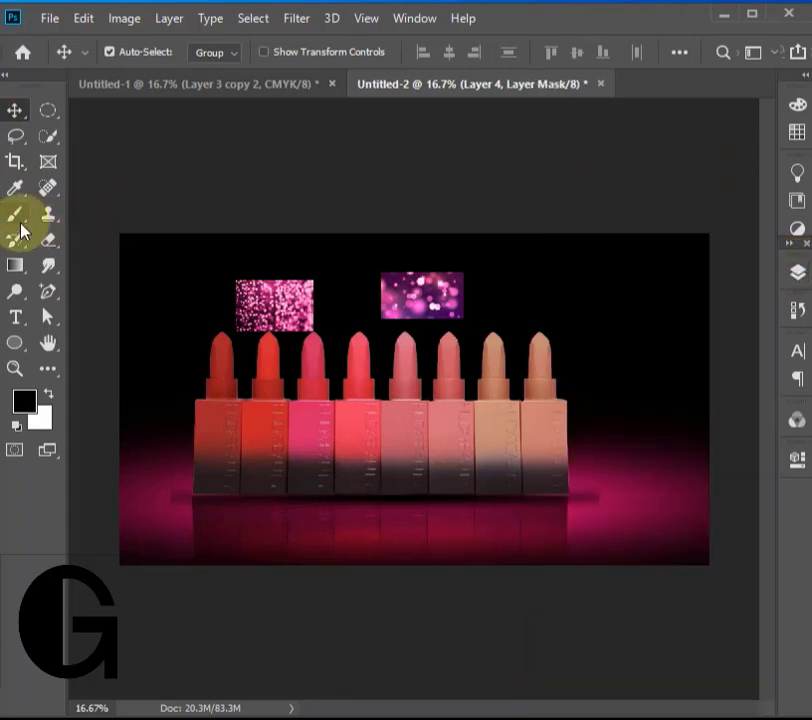
pyautogui.click(15, 213)
pyautogui.click(117, 55)
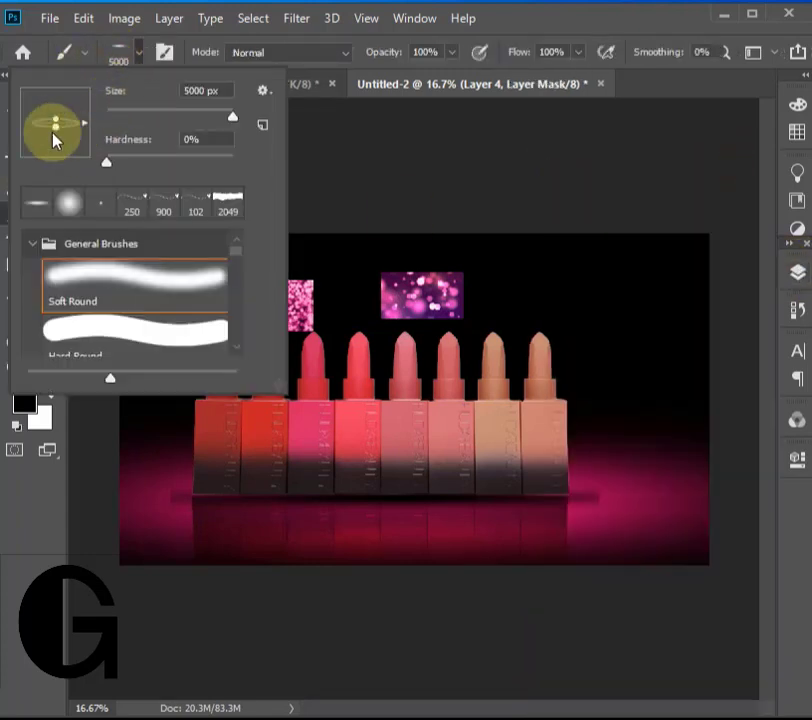
pyautogui.click(67, 208)
pyautogui.click(125, 53)
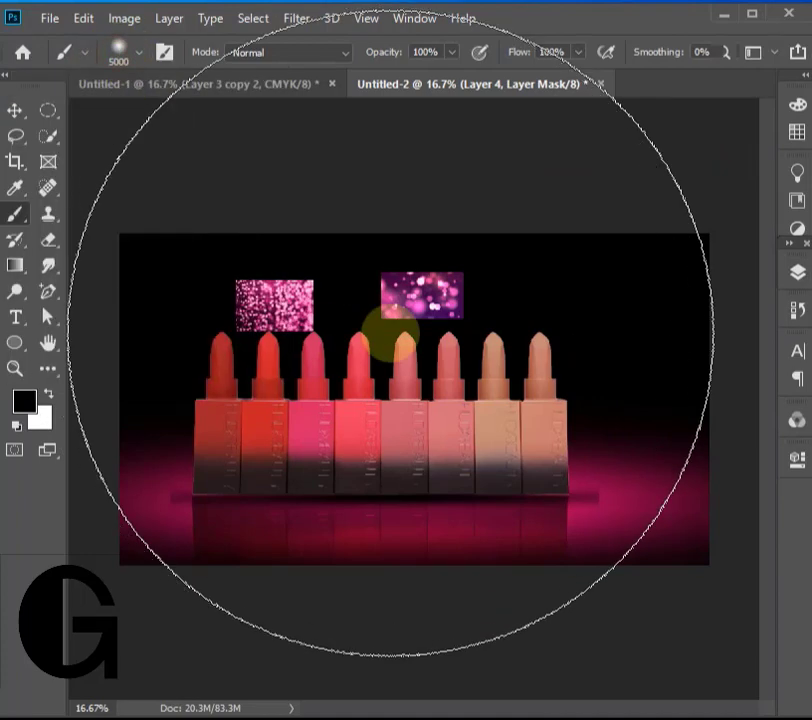
# Reduce the brush to 150 px and mask out the shadow strip's ends beyond both sides of the lipstick row
pyautogui.press('[')
pyautogui.press('[')
pyautogui.press('[')
pyautogui.press('[')
pyautogui.press('[')
pyautogui.press('[')
pyautogui.press('[')
pyautogui.press('[')
pyautogui.press('[')
pyautogui.press('[')
pyautogui.press('[')
pyautogui.press('[')
pyautogui.press('[')
pyautogui.press('[')
pyautogui.press('[')
pyautogui.press('[')
pyautogui.press('[')
pyautogui.press('[')
pyautogui.press('[')
pyautogui.press('[')
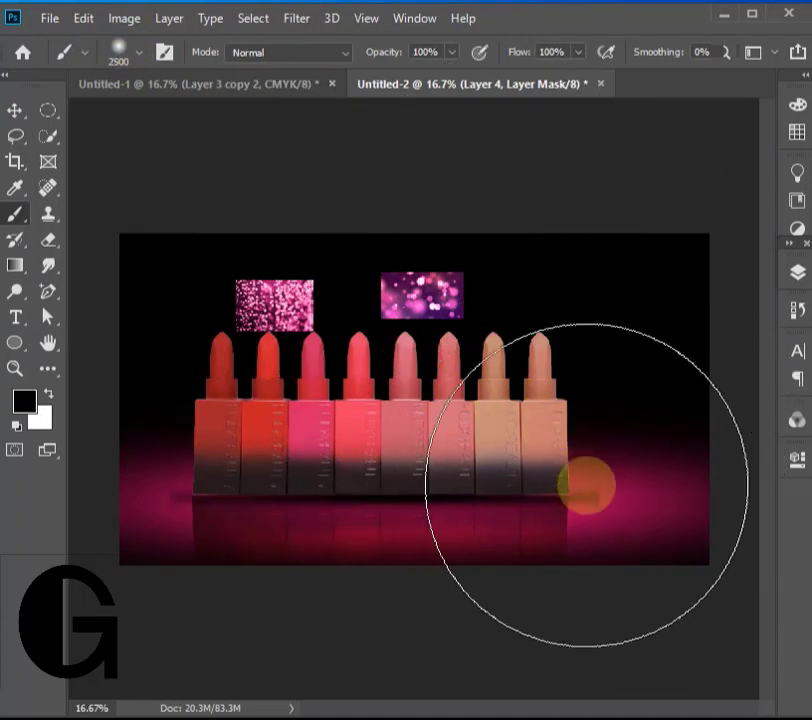
pyautogui.press('[')
pyautogui.press('[')
pyautogui.press('[')
pyautogui.press('[')
pyautogui.press('[')
pyautogui.press('[')
pyautogui.press('[')
pyautogui.press('[')
pyautogui.press('[')
pyautogui.press('[')
pyautogui.press('[')
pyautogui.press('[')
pyautogui.press('[')
pyautogui.press('[')
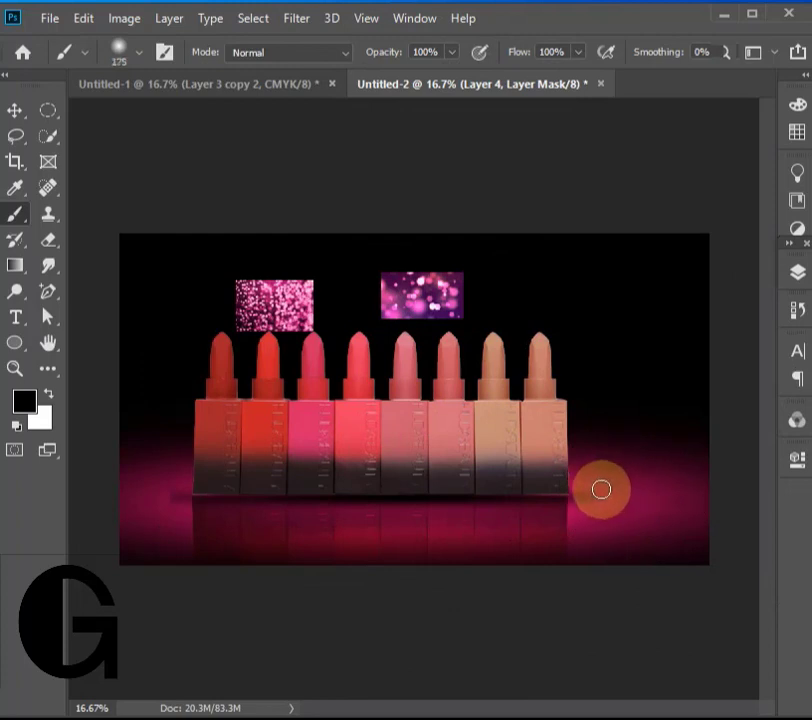
pyautogui.moveTo(595, 478); pyautogui.dragTo(651, 503)
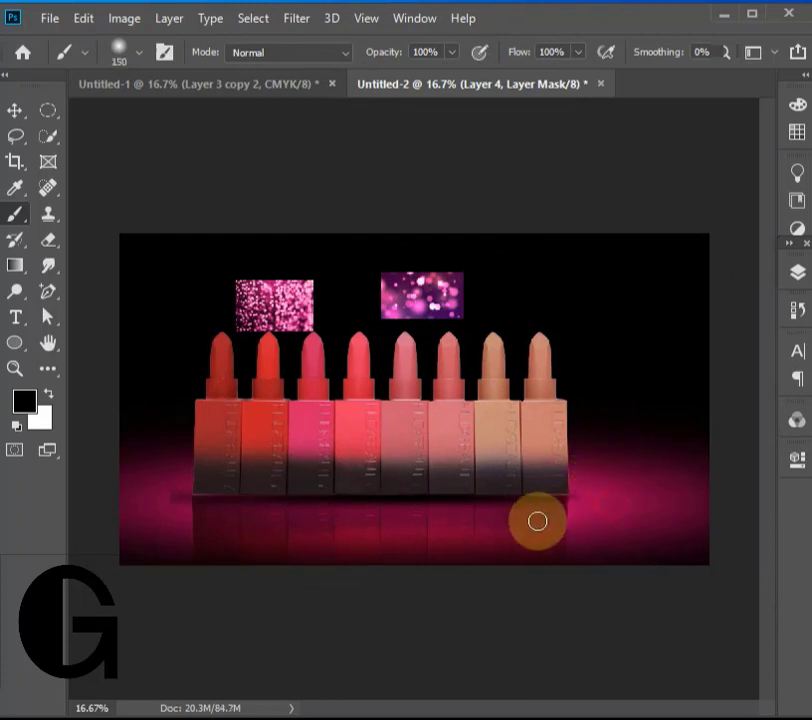
pyautogui.moveTo(163, 486)
pyautogui.mouseDown()
pyautogui.moveTo(196, 516)
pyautogui.moveTo(145, 492)
pyautogui.mouseUp()
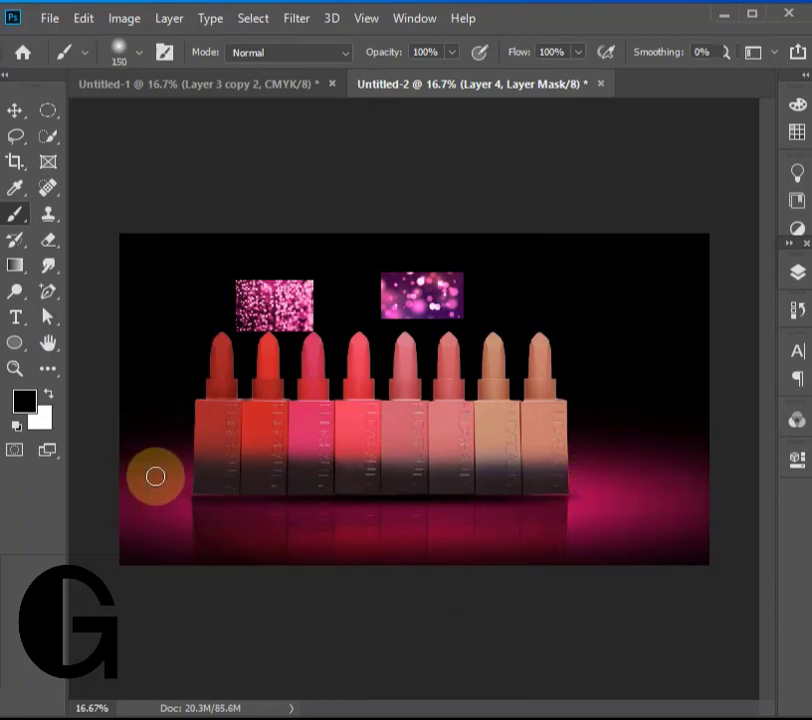
pyautogui.click(13, 110)
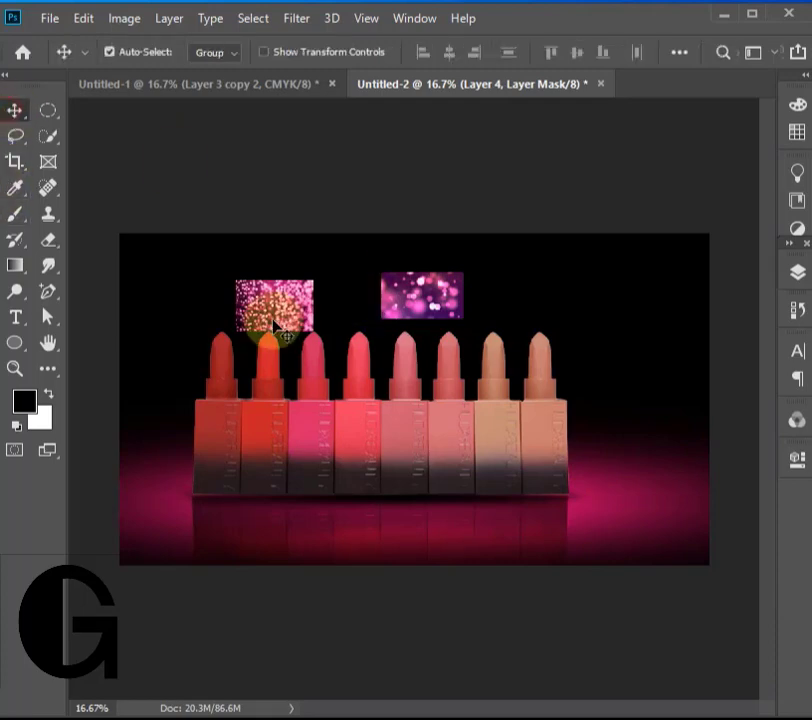
# Scale up the dense pink bokeh image and reposition it to cover the whole canvas behind the lipsticks, and apply the transform
pyautogui.hotkey('ctrl', 't')
pyautogui.moveTo(279, 337); pyautogui.dragTo(290, 568)
pyautogui.moveTo(279, 283); pyautogui.dragTo(286, 232)
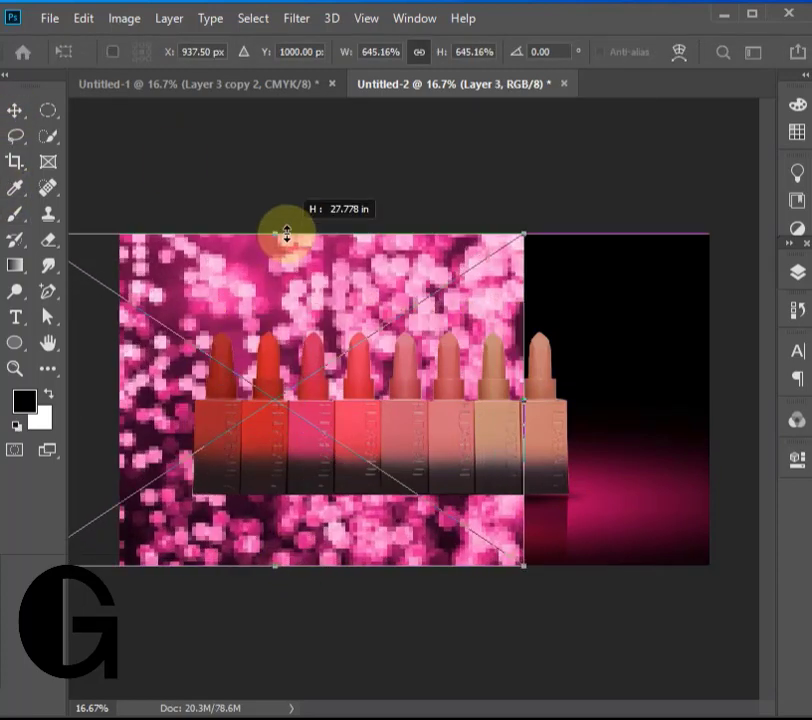
pyautogui.moveTo(308, 295); pyautogui.dragTo(379, 295)
pyautogui.moveTo(607, 398); pyautogui.dragTo(709, 400)
pyautogui.click(14, 116)
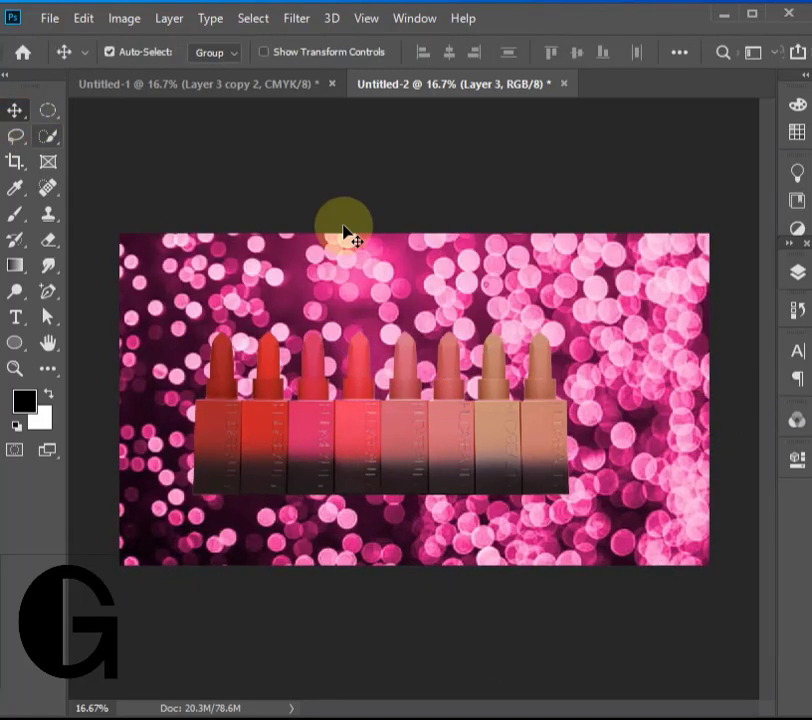
# Check the lipstick layer by toggling its visibility, and place the small purple bokeh layer above the enlarged pink bokeh layer
pyautogui.click(794, 276)
pyautogui.click(547, 286)
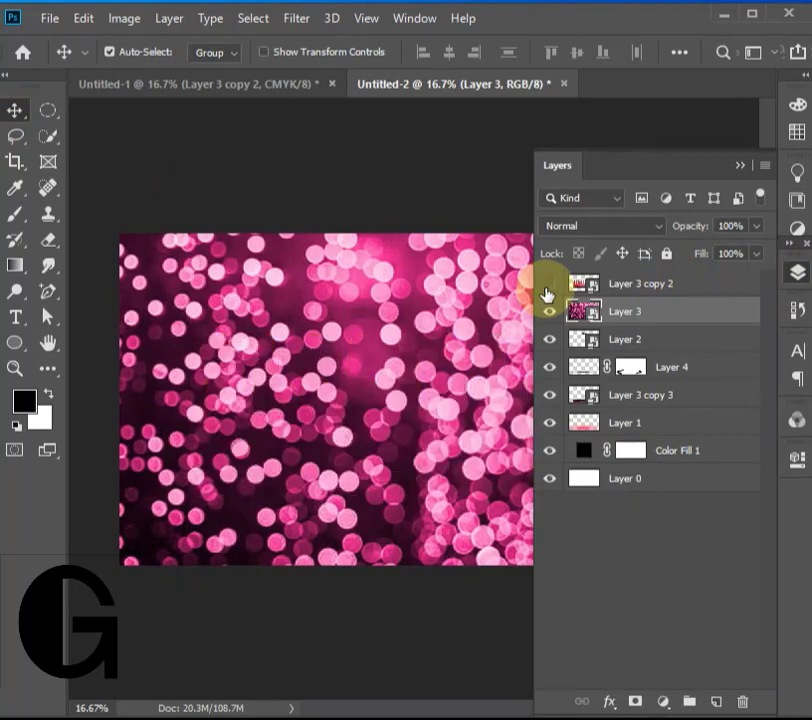
pyautogui.click(547, 292)
pyautogui.moveTo(634, 348); pyautogui.dragTo(634, 298)
# Set the enlarged pink bokeh layer's blend mode to Soft Light
pyautogui.click(585, 338)
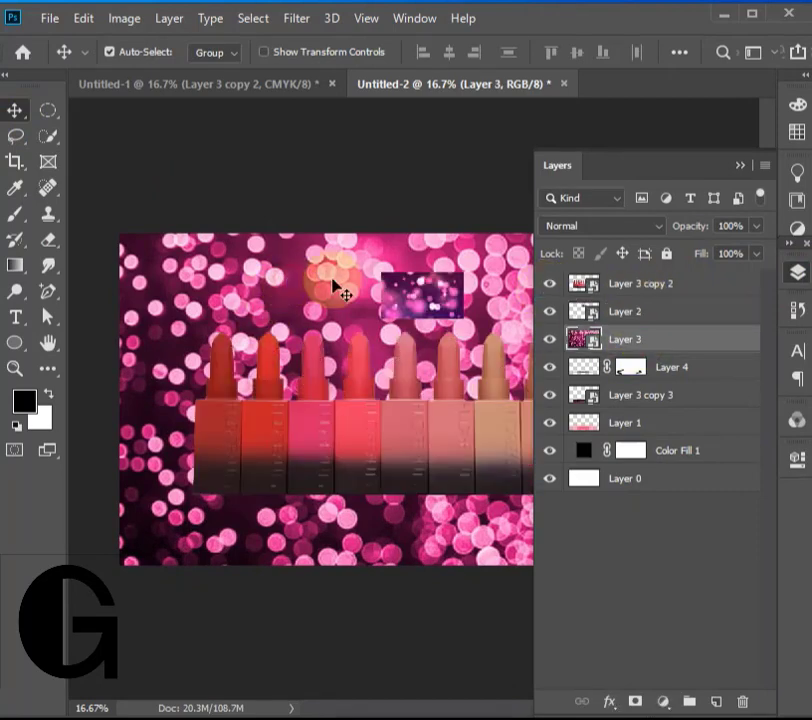
pyautogui.click(622, 230)
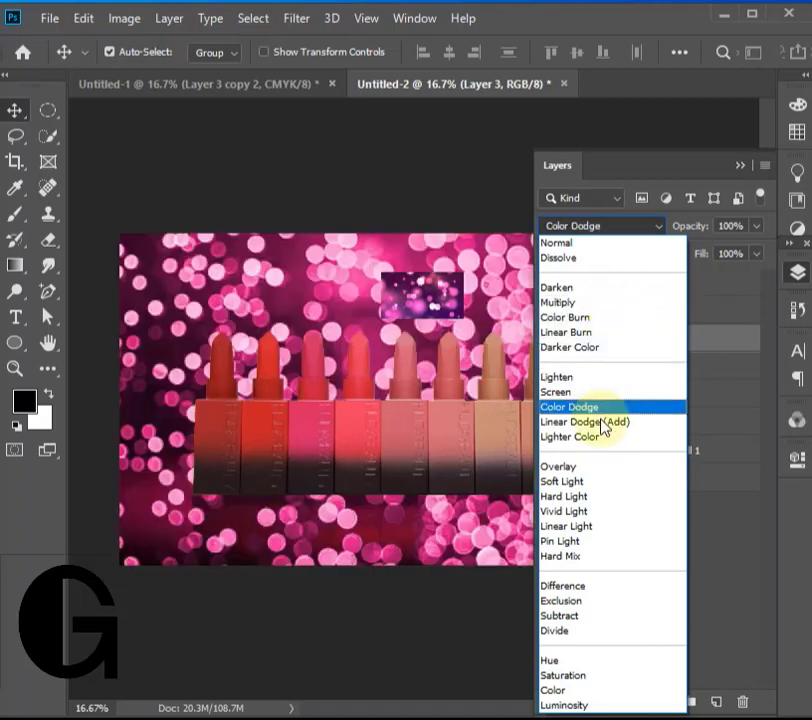
pyautogui.click(594, 490)
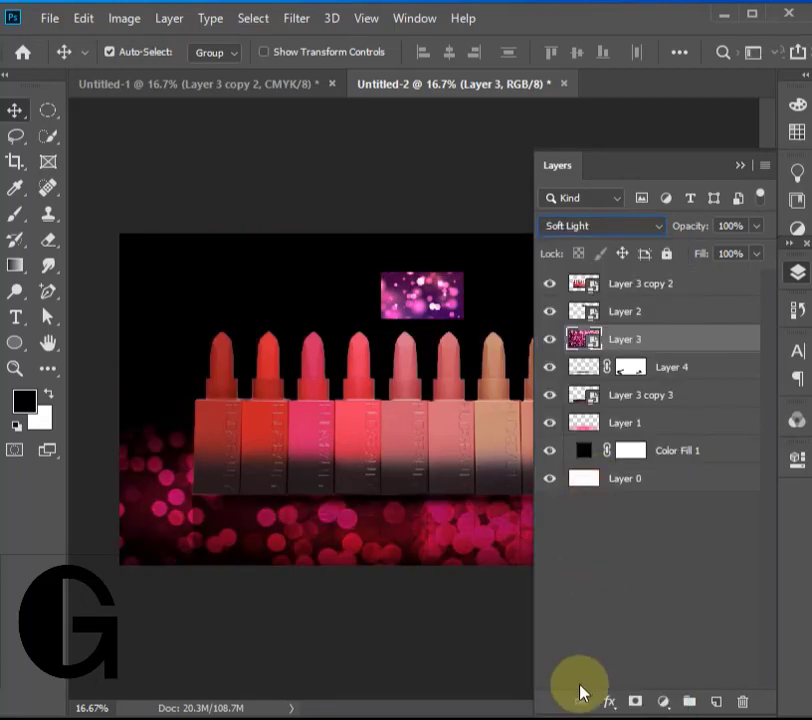
pyautogui.click(739, 167)
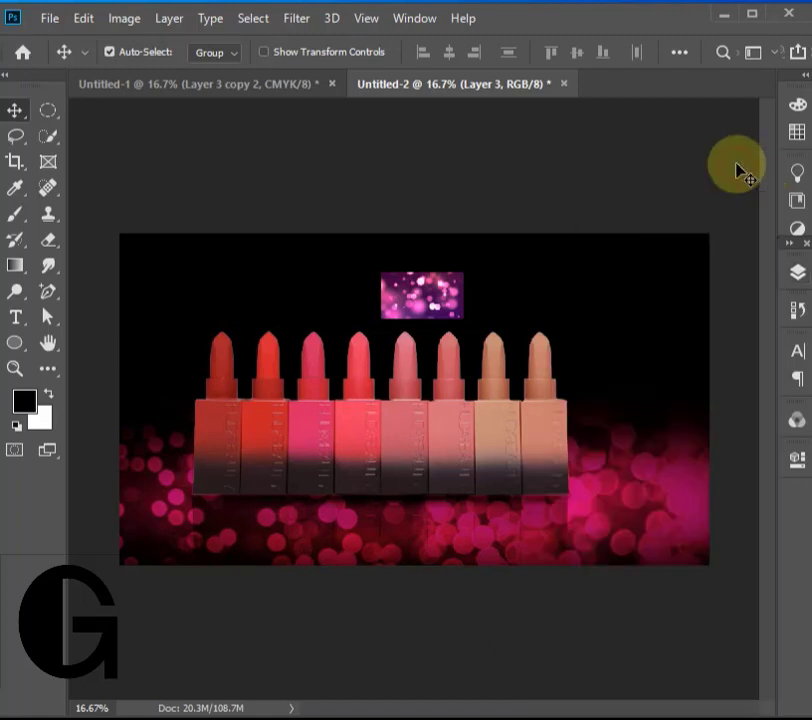
# Change the solid colour fill layer from pure black to a very dark red, 070000
pyautogui.click(797, 272)
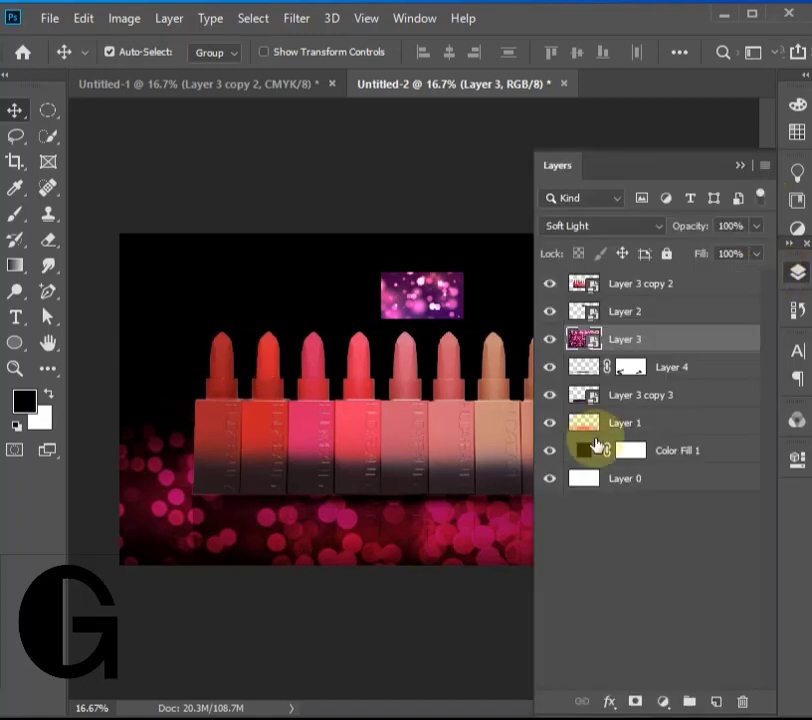
pyautogui.doubleClick(590, 457)
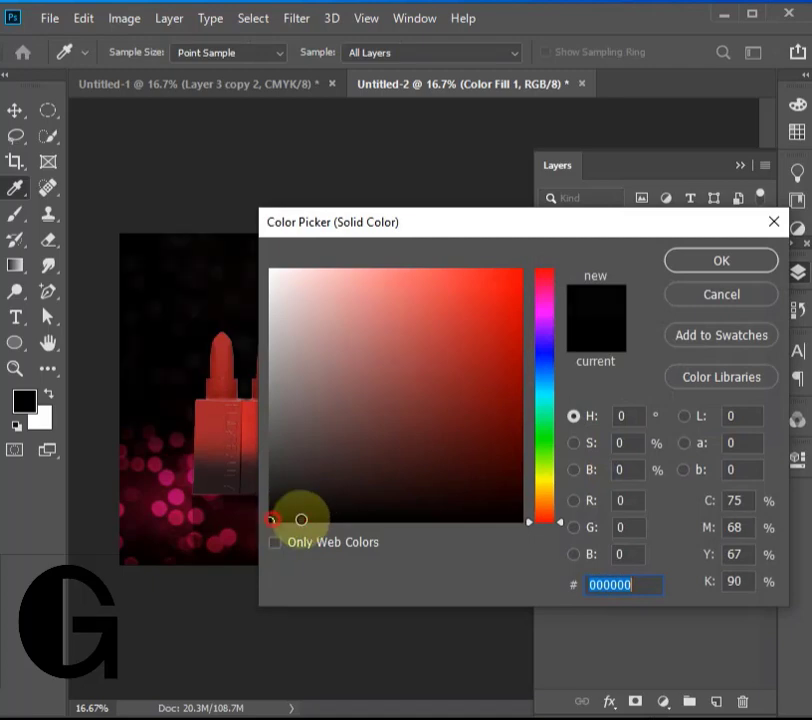
pyautogui.moveTo(301, 519)
pyautogui.mouseDown()
pyautogui.moveTo(520, 492)
pyautogui.moveTo(517, 508)
pyautogui.moveTo(525, 505)
pyautogui.mouseUp()
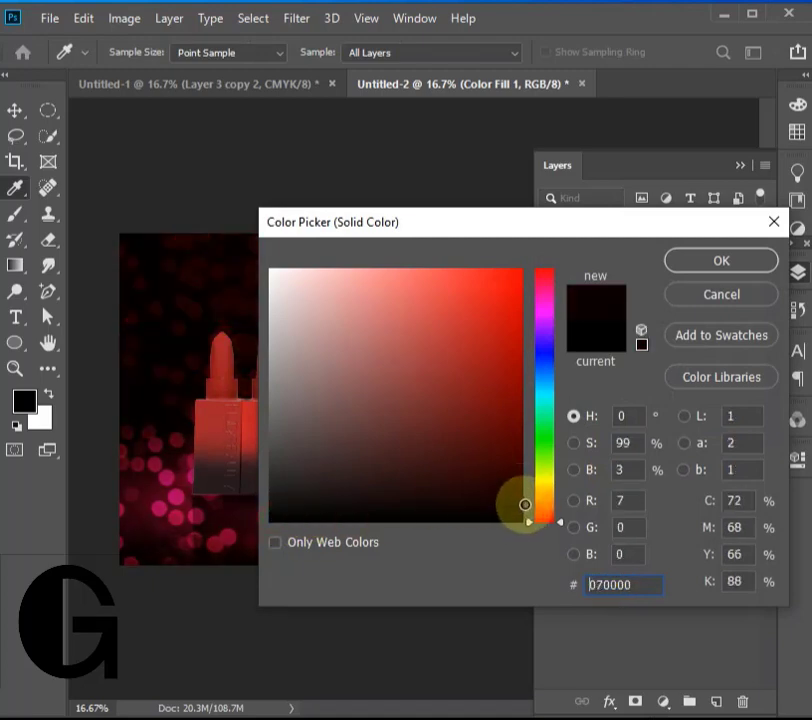
pyautogui.click(680, 286)
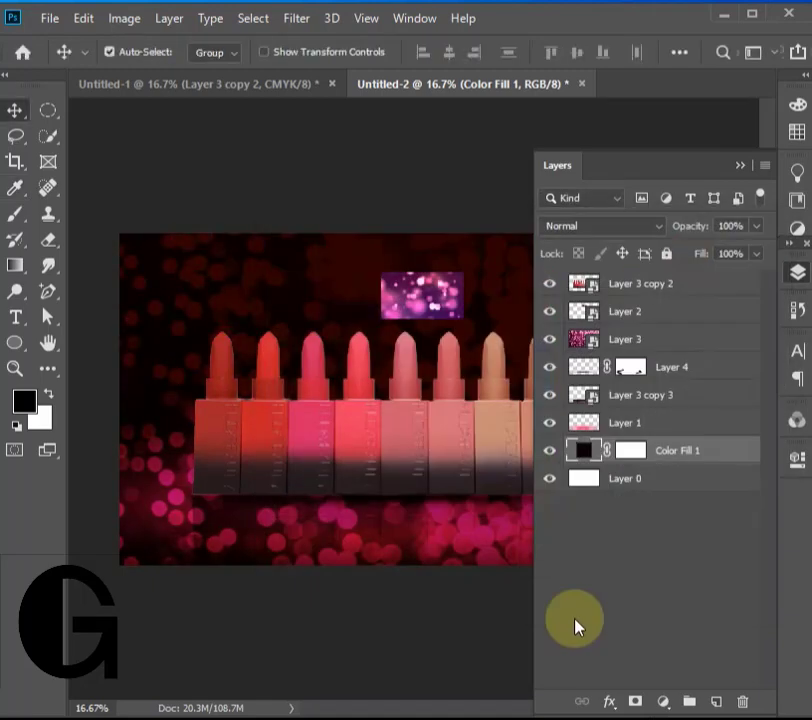
# Add a layer mask to the pink bokeh layer, Layer 3
pyautogui.click(640, 339)
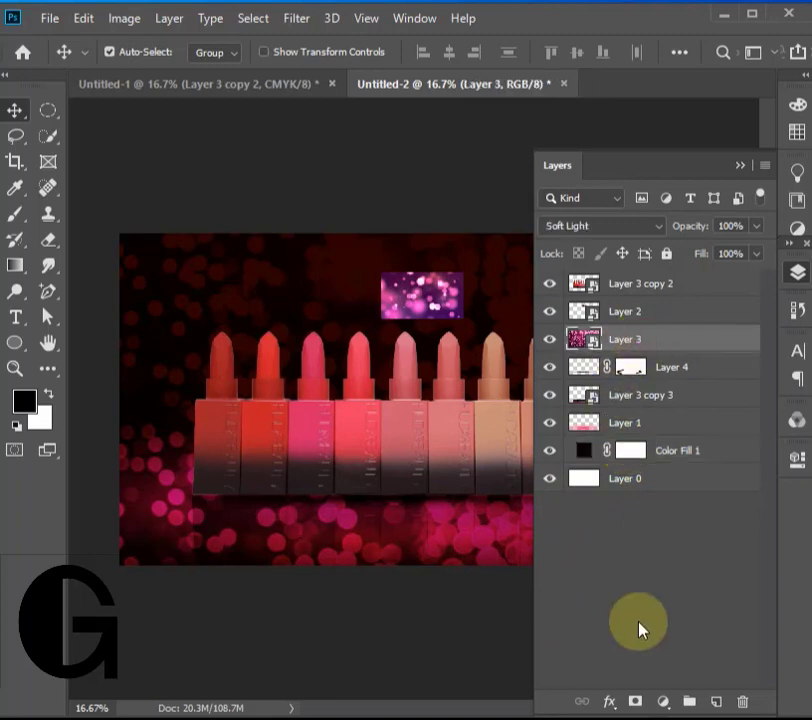
pyautogui.click(631, 703)
pyautogui.click(740, 166)
# Enlarge the soft brush to 800 px and mask out the pink bokeh except at the canvas's far left
pyautogui.click(15, 213)
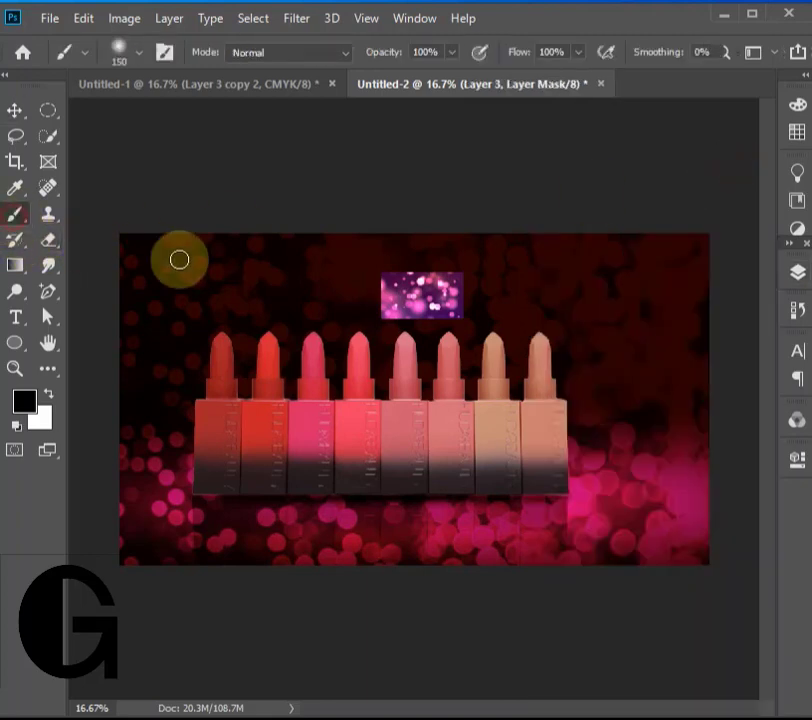
pyautogui.press(']')
pyautogui.press(']')
pyautogui.press(']')
pyautogui.press(']')
pyautogui.press(']')
pyautogui.press(']')
pyautogui.press(']')
pyautogui.press(']')
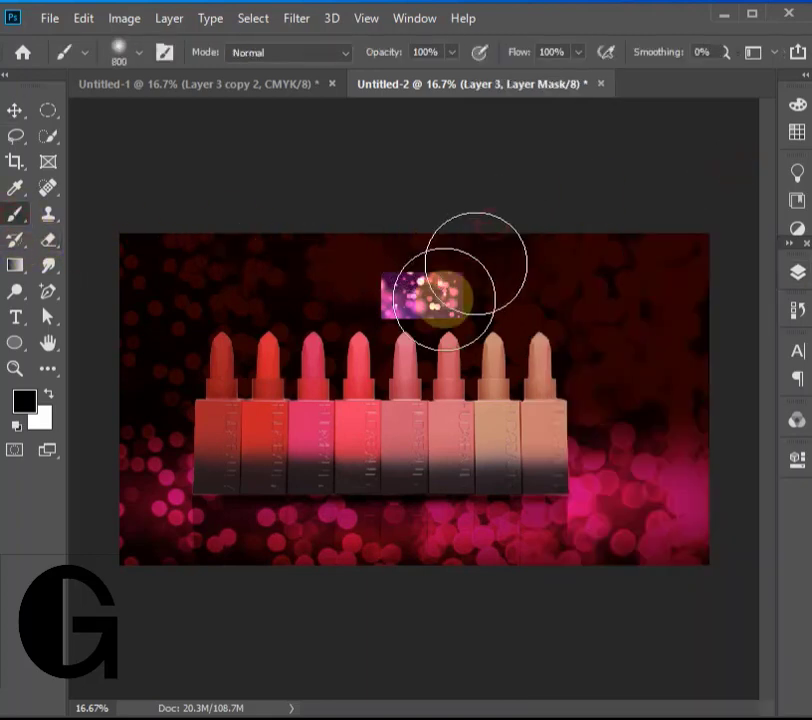
pyautogui.moveTo(707, 393)
pyautogui.mouseDown()
pyautogui.moveTo(513, 241)
pyautogui.moveTo(477, 402)
pyautogui.moveTo(690, 415)
pyautogui.moveTo(313, 248)
pyautogui.moveTo(455, 398)
pyautogui.moveTo(667, 348)
pyautogui.moveTo(645, 570)
pyautogui.moveTo(578, 533)
pyautogui.moveTo(640, 538)
pyautogui.moveTo(140, 508)
pyautogui.moveTo(413, 462)
pyautogui.moveTo(584, 495)
pyautogui.moveTo(685, 475)
pyautogui.moveTo(613, 603)
pyautogui.moveTo(538, 480)
pyautogui.moveTo(363, 504)
pyautogui.moveTo(665, 515)
pyautogui.mouseUp()
pyautogui.click(15, 110)
# Scale the purple bokeh image to 744.97% so it covers the whole canvas, and apply the transform
pyautogui.click(437, 297)
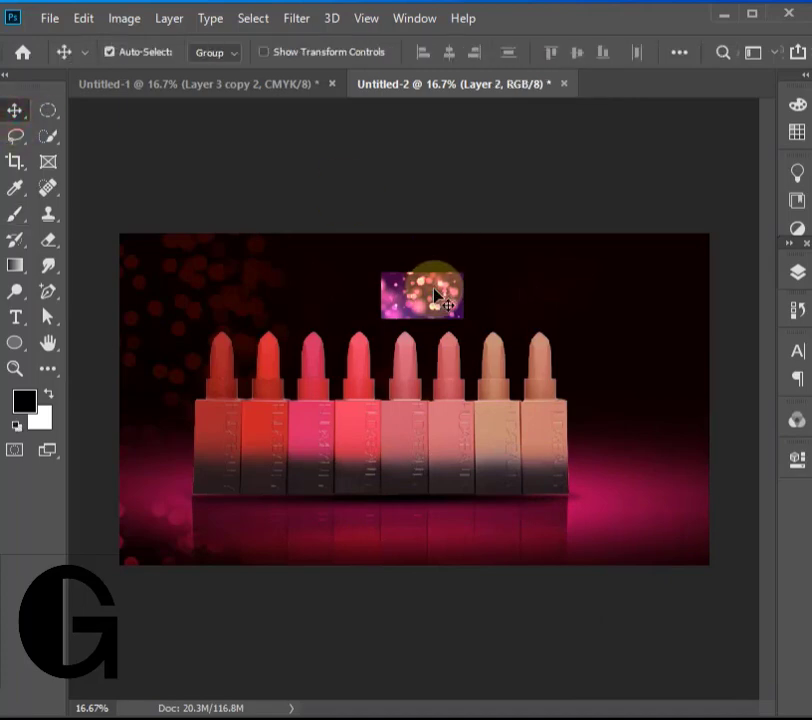
pyautogui.hotkey('ctrl', 't')
pyautogui.moveTo(422, 322); pyautogui.dragTo(428, 565)
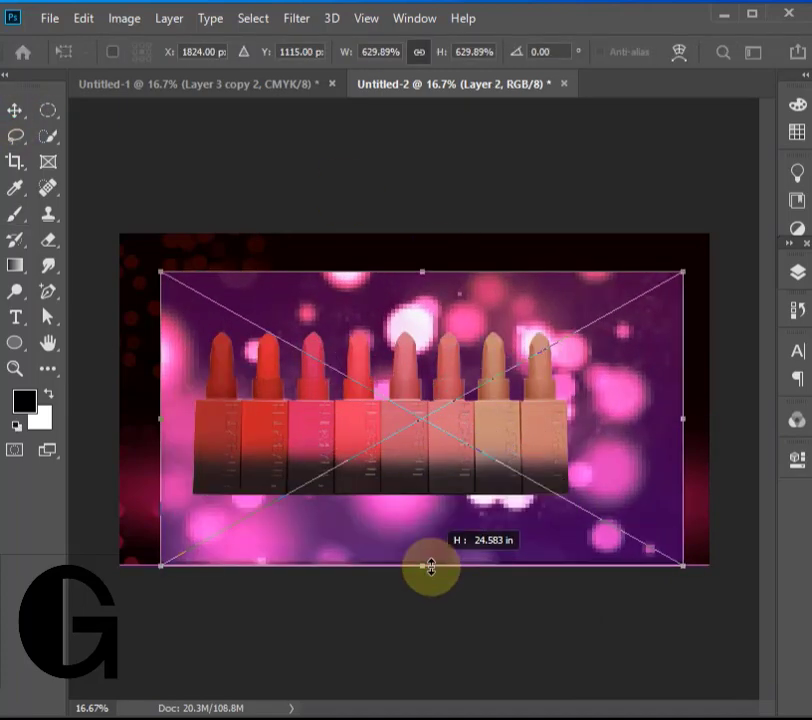
pyautogui.moveTo(425, 270); pyautogui.dragTo(422, 217)
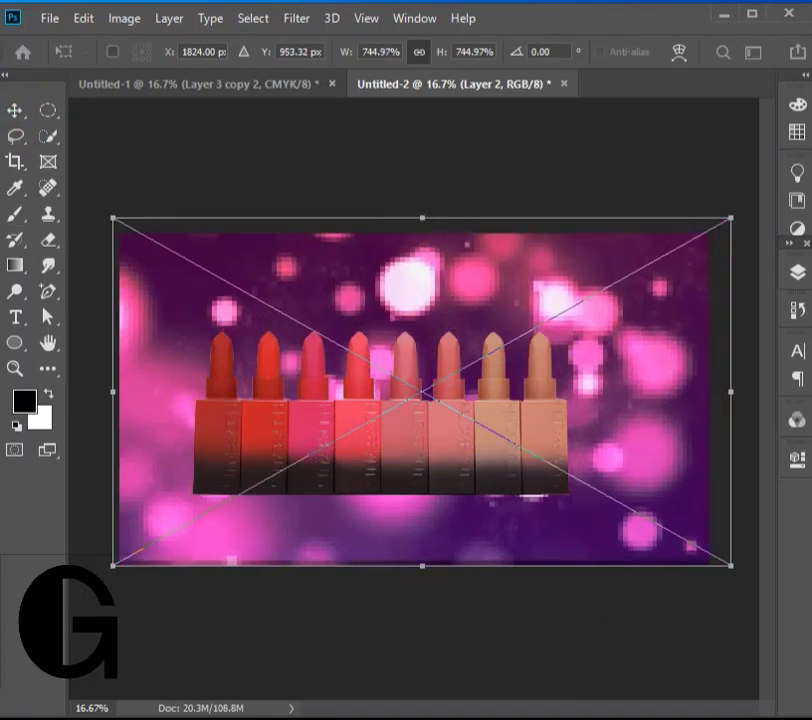
pyautogui.click(15, 112)
# Set the purple bokeh layer's blend mode to Soft Light and shift the image up and to the right
pyautogui.click(798, 280)
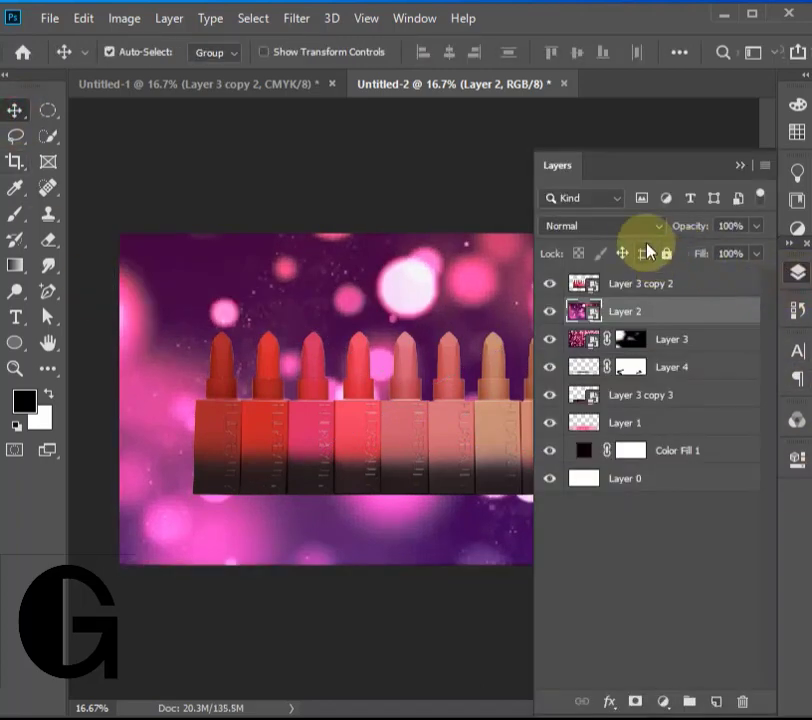
pyautogui.click(643, 227)
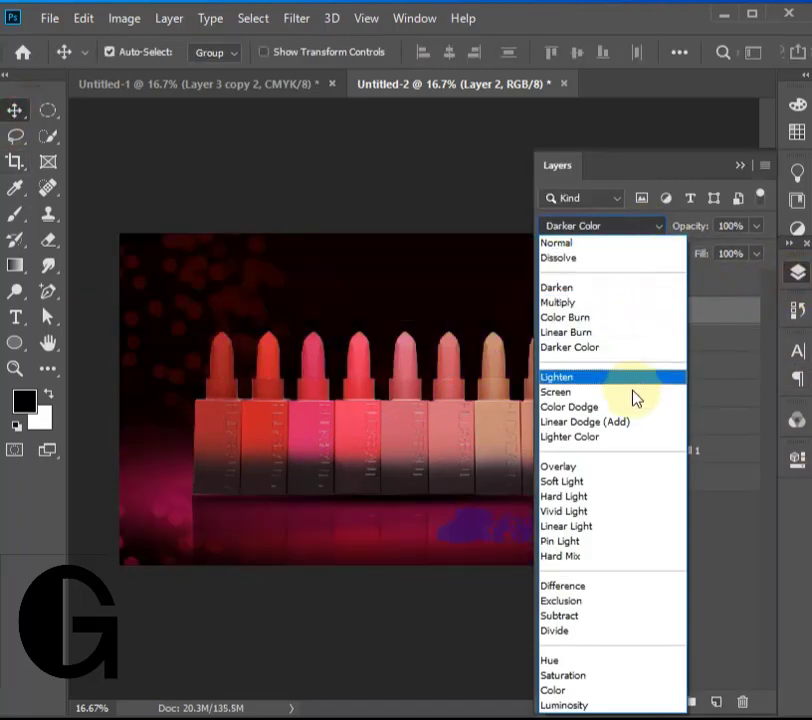
pyautogui.click(634, 491)
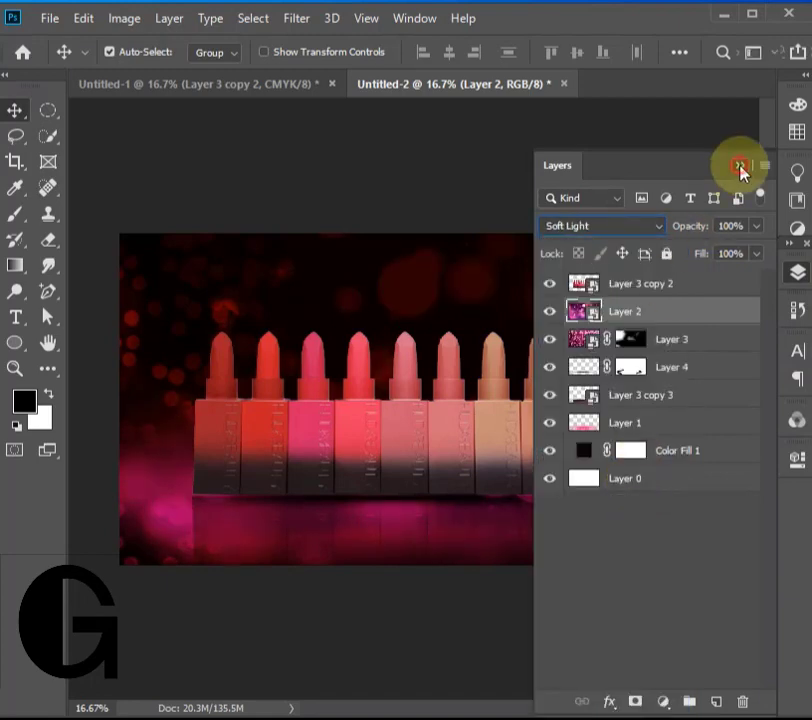
pyautogui.click(739, 166)
pyautogui.moveTo(422, 295); pyautogui.dragTo(484, 266)
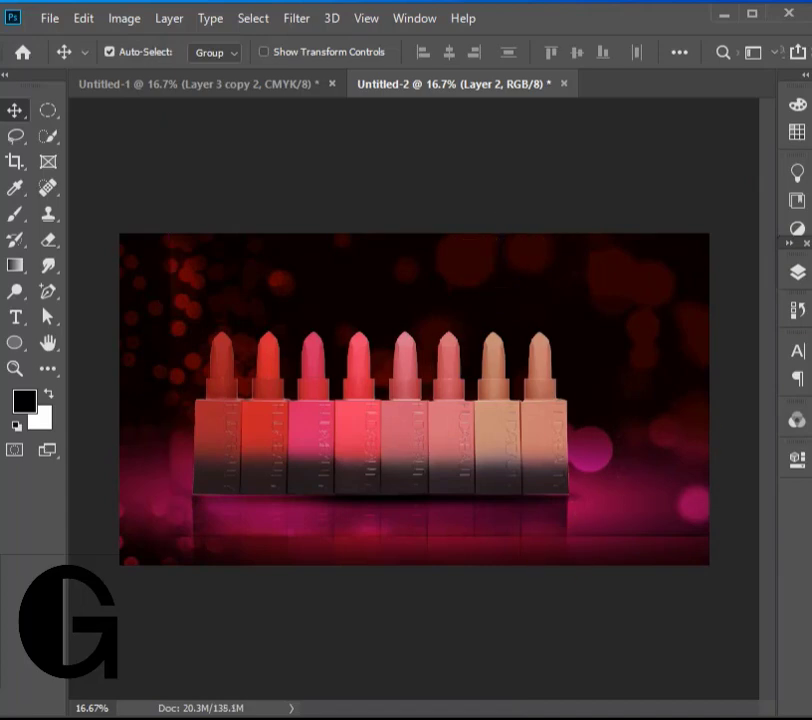
# Add a layer mask to the purple bokeh layer and paint it out over the floor and reflection with the 800 px black brush
pyautogui.click(797, 272)
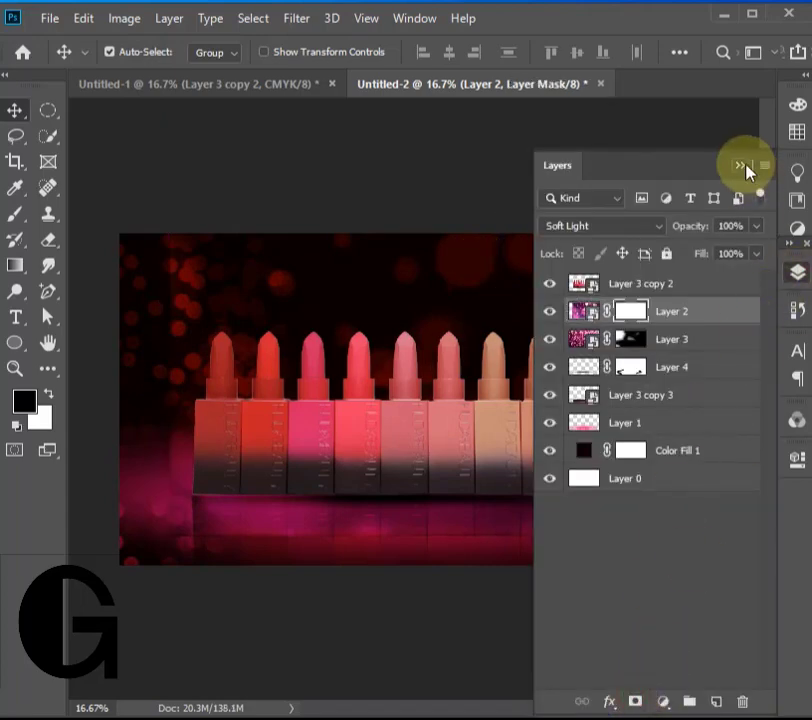
pyautogui.click(15, 213)
pyautogui.click(740, 165)
pyautogui.moveTo(702, 534)
pyautogui.mouseDown()
pyautogui.moveTo(404, 573)
pyautogui.moveTo(571, 545)
pyautogui.mouseUp()
pyautogui.moveTo(500, 552)
pyautogui.mouseDown()
pyautogui.moveTo(359, 567)
pyautogui.moveTo(187, 515)
pyautogui.mouseUp()
pyautogui.moveTo(178, 232)
pyautogui.mouseDown()
pyautogui.moveTo(172, 542)
pyautogui.moveTo(364, 533)
pyautogui.moveTo(685, 595)
pyautogui.moveTo(603, 513)
pyautogui.mouseUp()
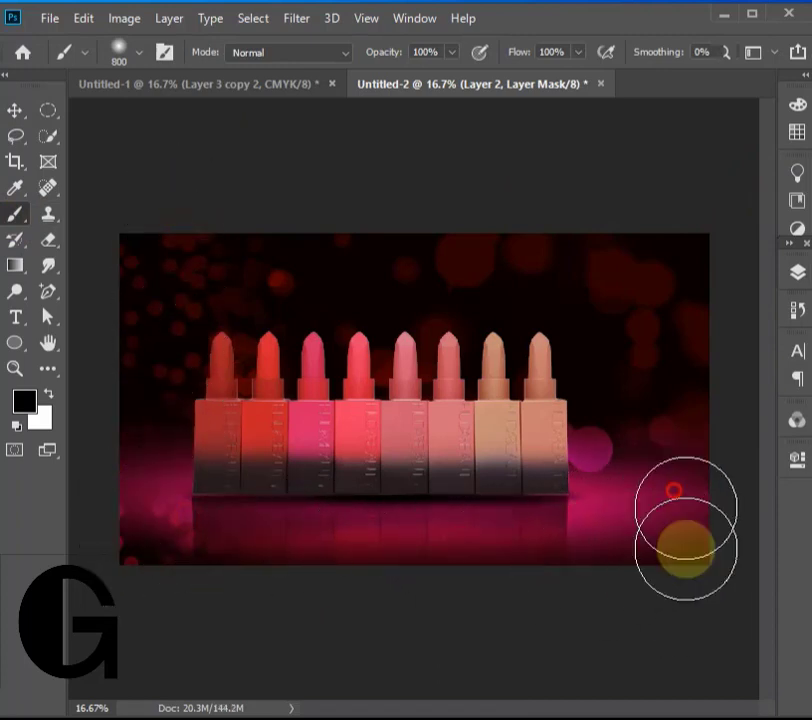
pyautogui.click(15, 110)
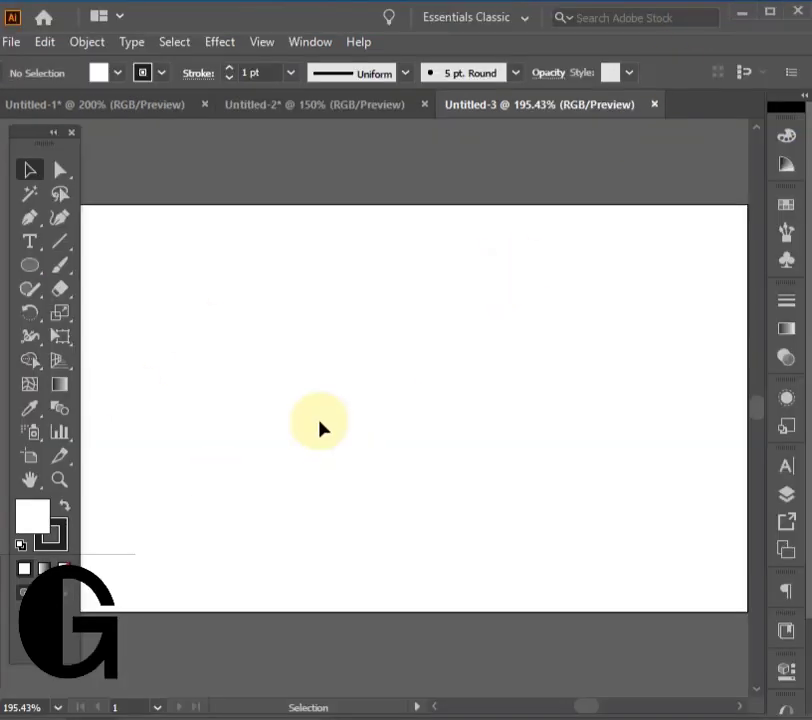
# Switch to the blank Untitled-3 document in Illustrator and draw a small circle in the upper part of the artboard
pyautogui.click(30, 265)
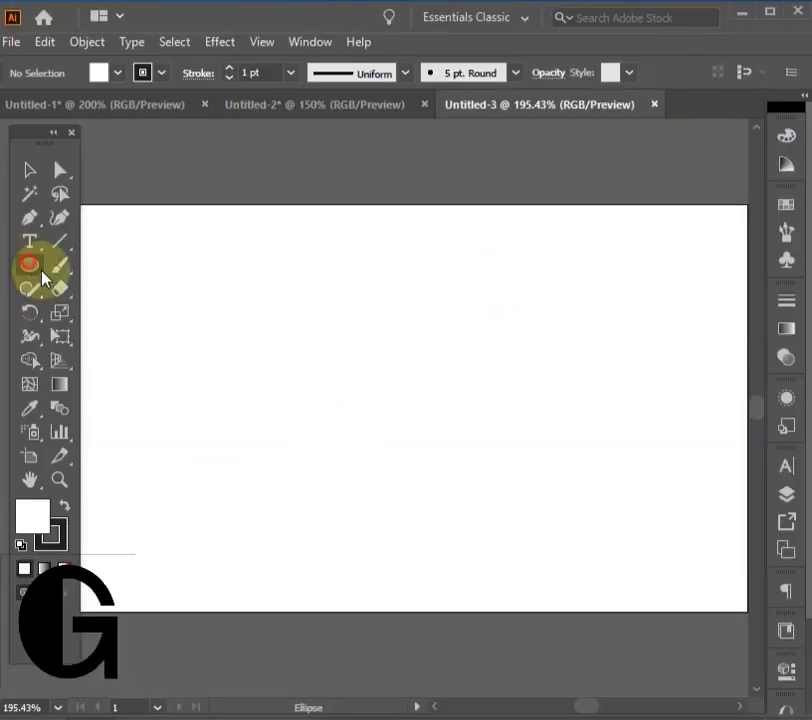
pyautogui.moveTo(350, 283); pyautogui.dragTo(374, 303)
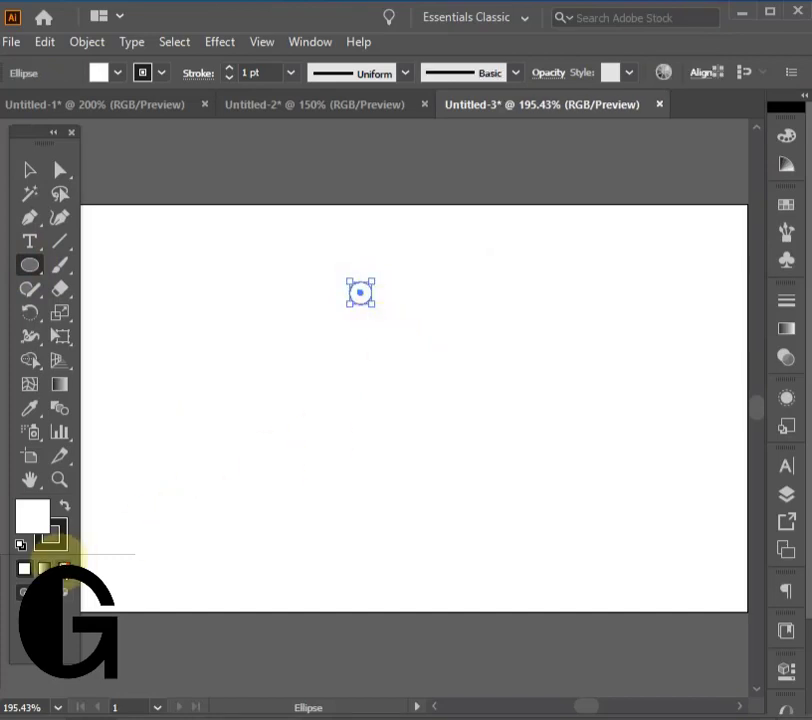
# Remove the small circle's stroke and fill it with the bright pink swatch
pyautogui.click(59, 544)
pyautogui.click(64, 568)
pyautogui.click(33, 512)
pyautogui.click(788, 208)
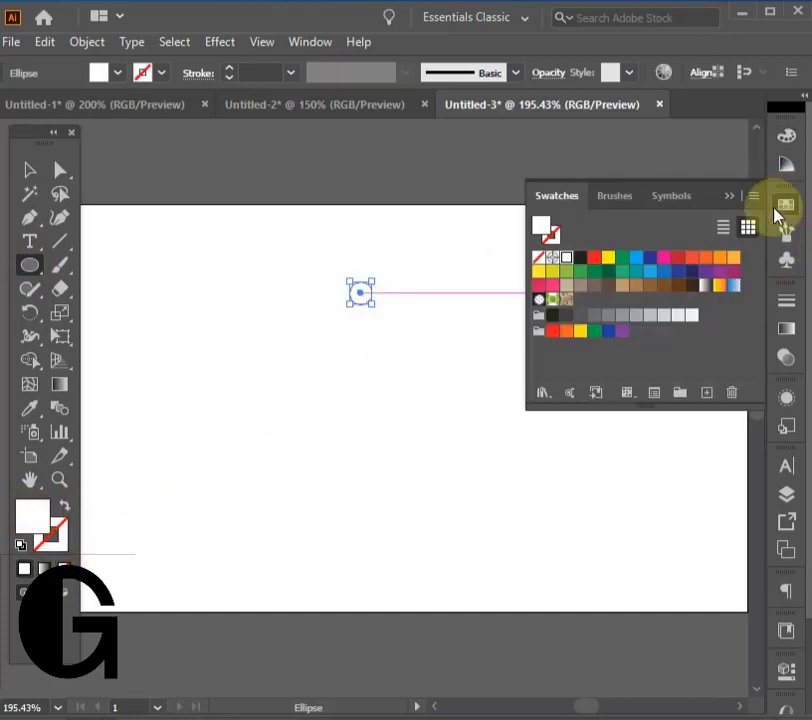
pyautogui.click(663, 259)
# Duplicate the pink circle directly beneath itself and fill the copy with white
pyautogui.click(29, 175)
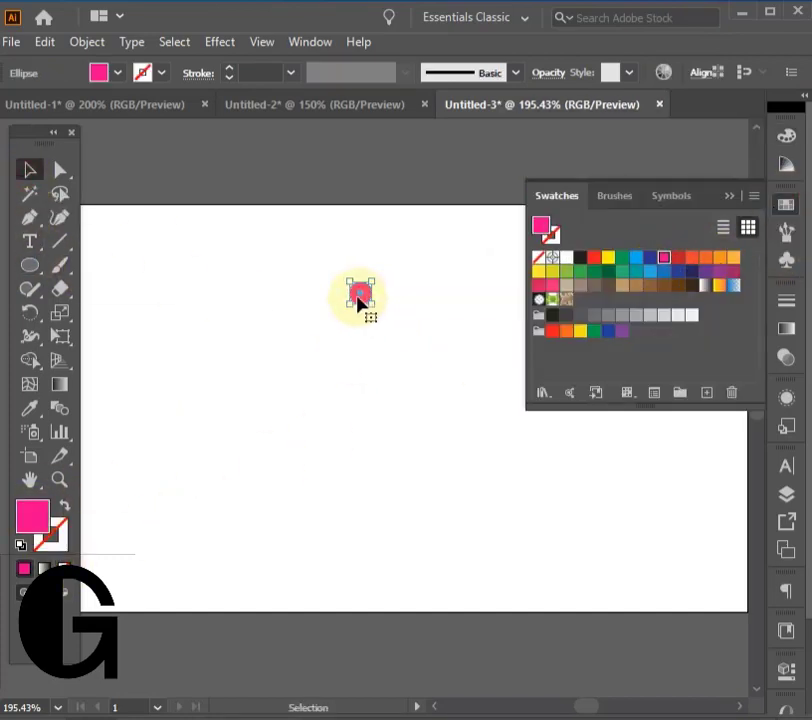
pyautogui.moveTo(359, 300); pyautogui.dragTo(355, 330)
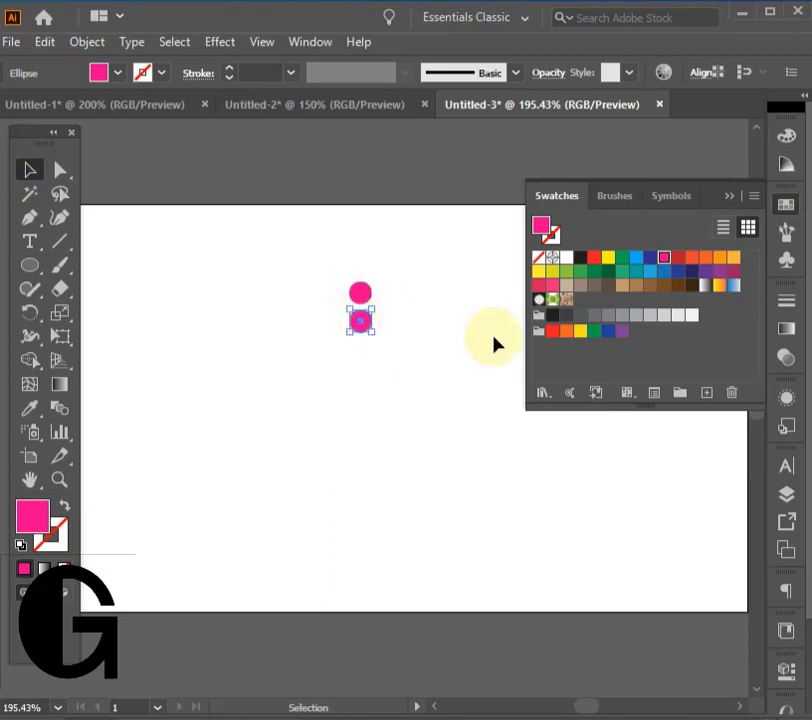
pyautogui.click(565, 264)
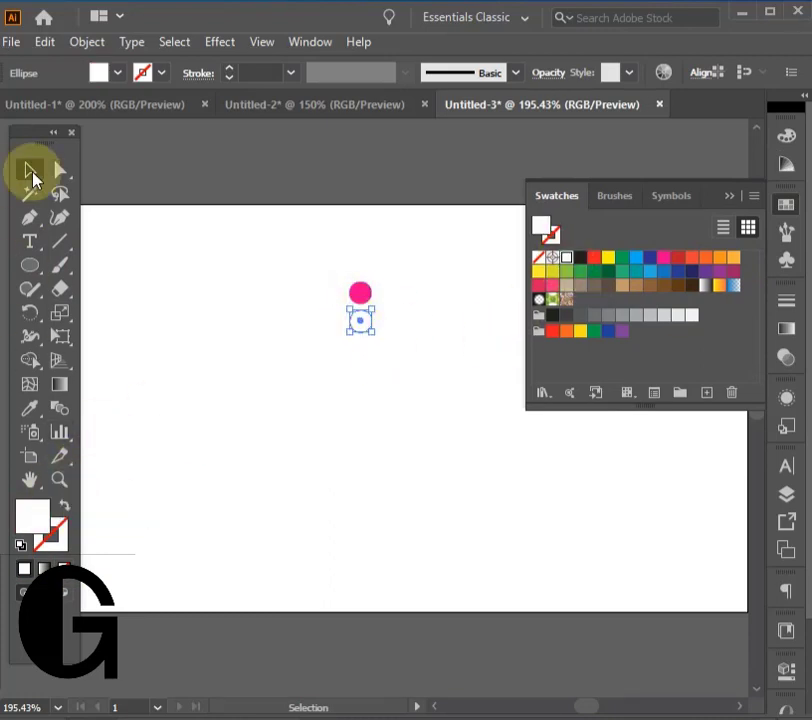
# Shrink both circles and save the pink one as a dynamic Movie Clip symbol with the default name
pyautogui.moveTo(314, 270); pyautogui.dragTo(562, 284)
pyautogui.click(393, 386)
pyautogui.click(785, 262)
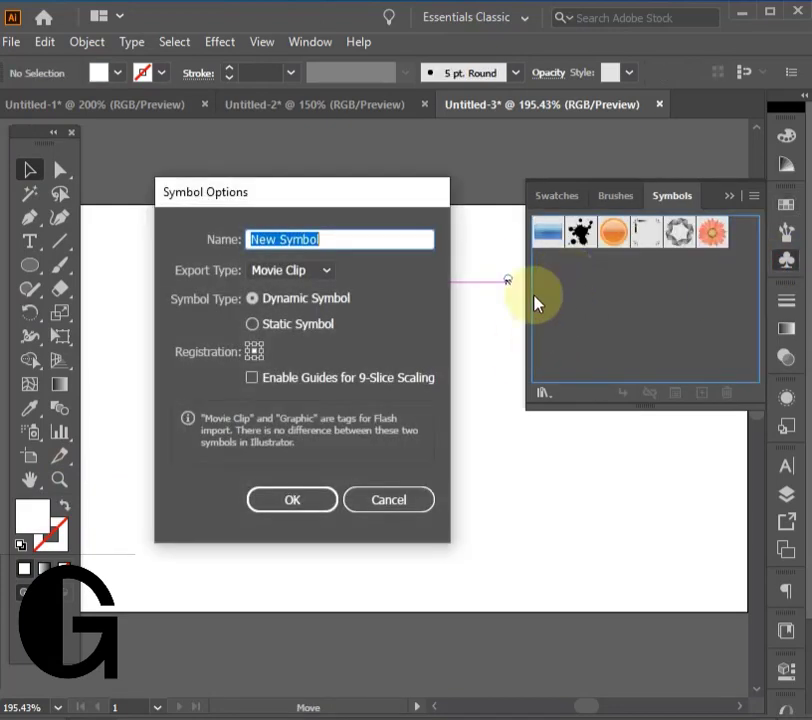
pyautogui.click(315, 500)
# Save the white circle as a second symbol
pyautogui.click(354, 299)
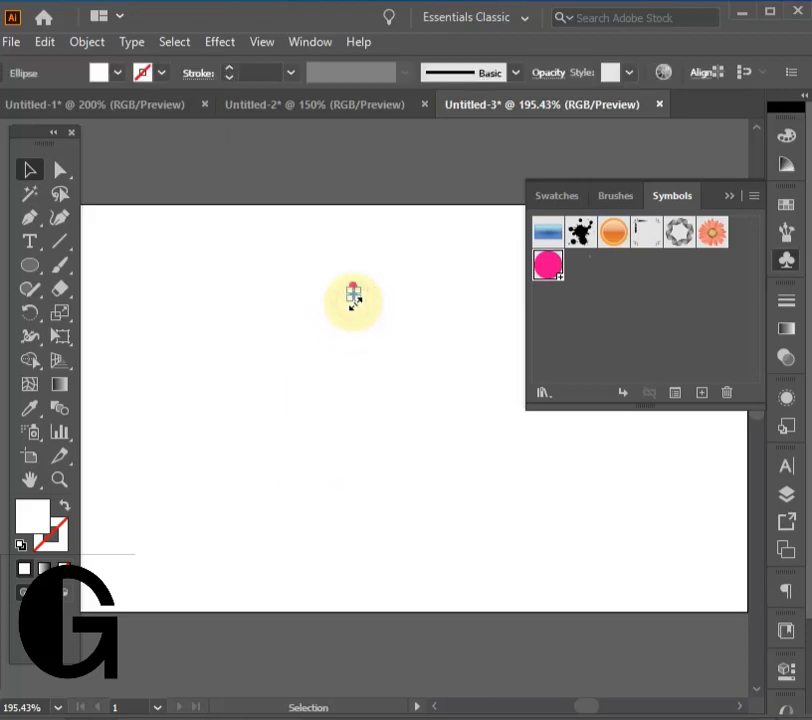
pyautogui.moveTo(354, 299); pyautogui.dragTo(616, 299)
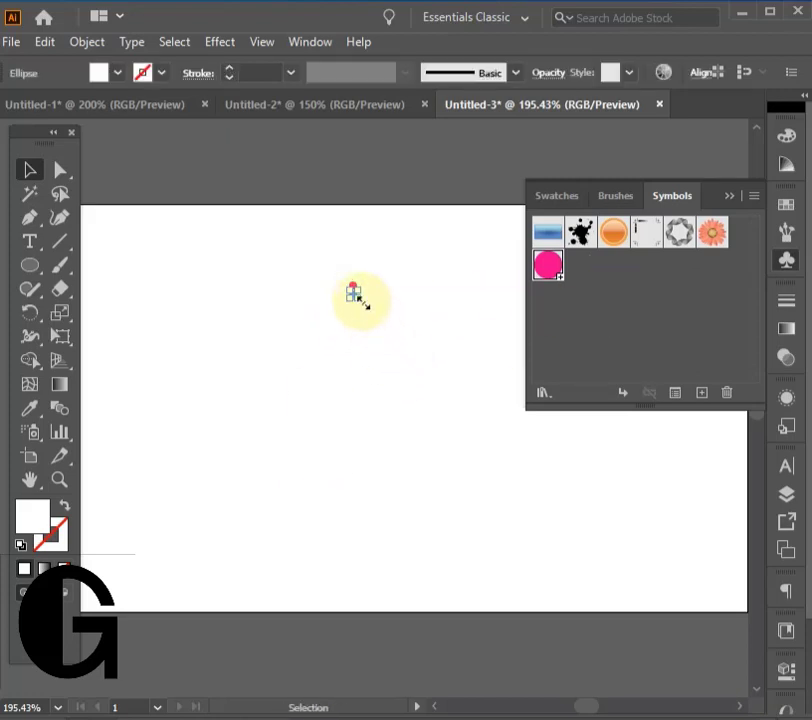
pyautogui.moveTo(361, 302); pyautogui.dragTo(573, 328)
pyautogui.click(386, 319)
pyautogui.click(323, 504)
# Spray a sparse diagonal trail of the pink circle symbol across the pasteboard below the artboard with the Symbol Sprayer
pyautogui.scroll(-5, 368, 524)
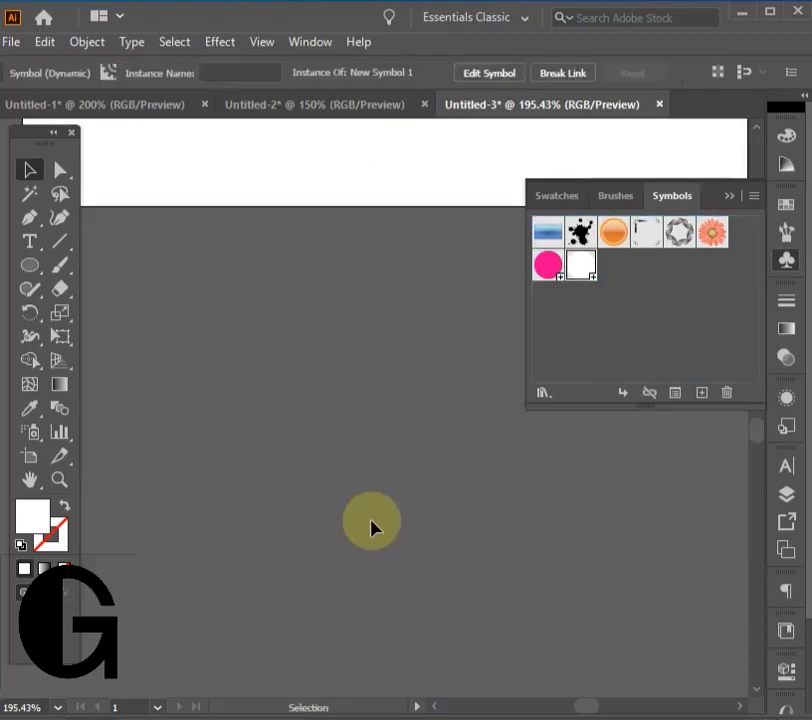
pyautogui.press('z')
pyautogui.hotkey('ctrl', '-')
pyautogui.hotkey('ctrl', '-')
pyautogui.click(730, 195)
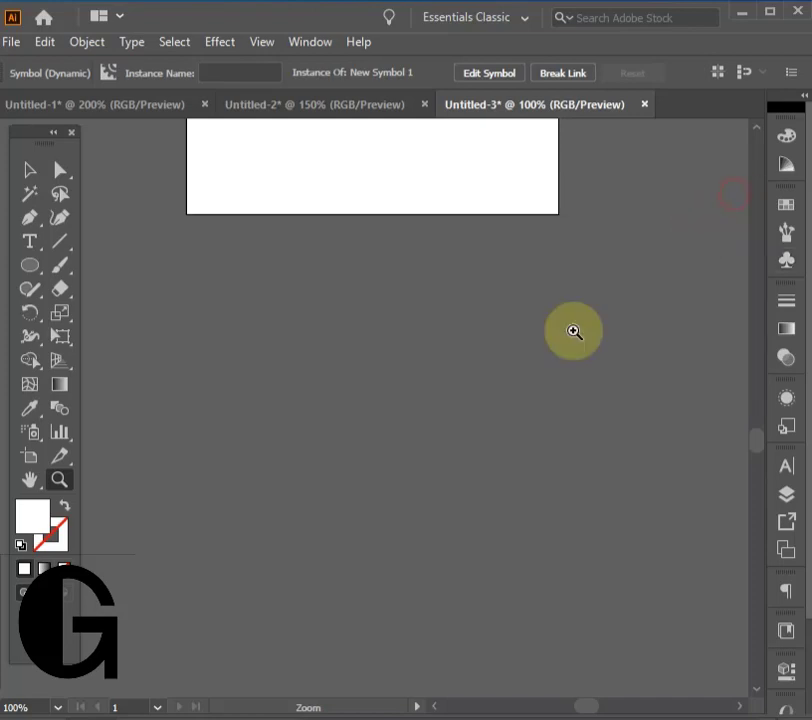
pyautogui.click(505, 718)
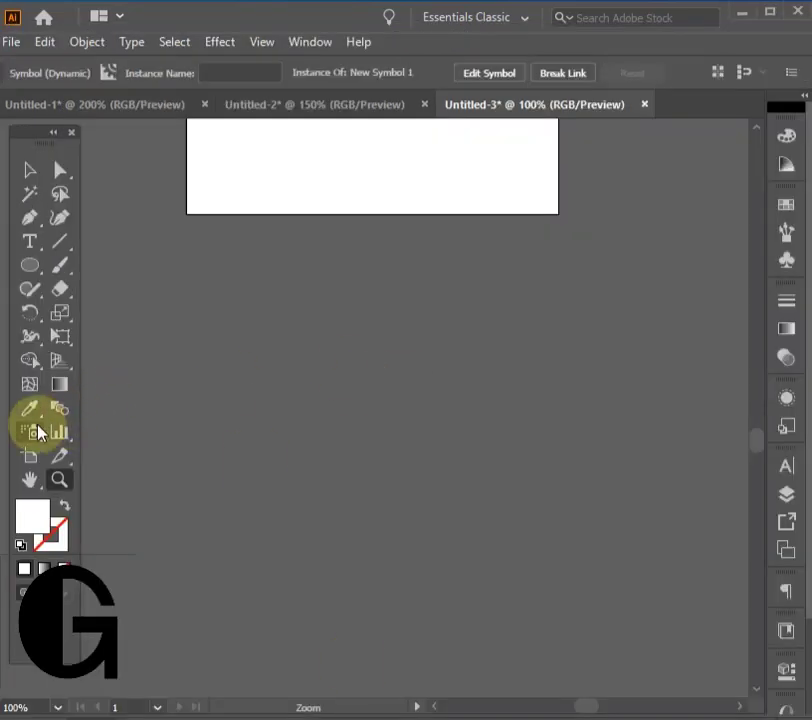
pyautogui.click(31, 432)
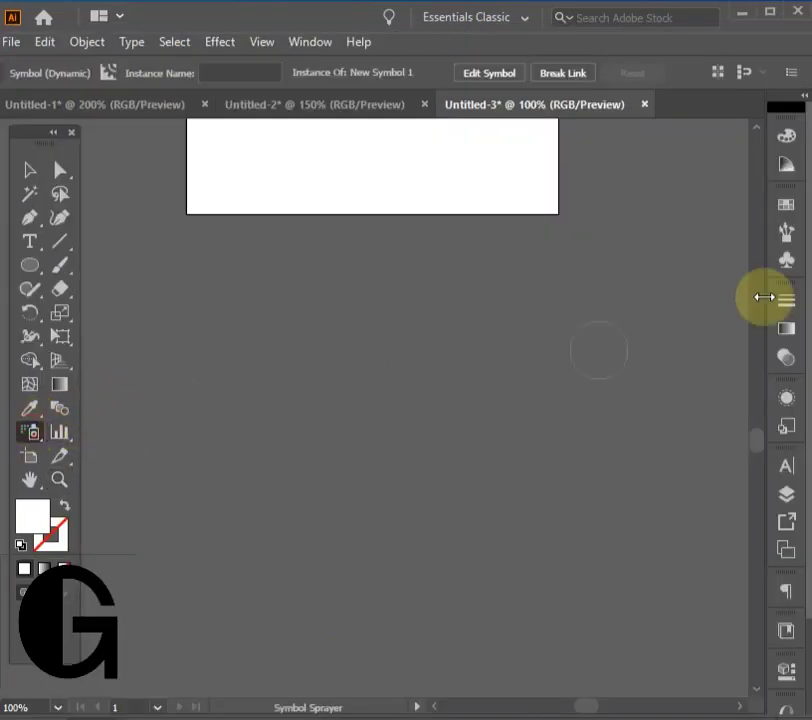
pyautogui.click(790, 262)
pyautogui.click(542, 270)
pyautogui.click(730, 194)
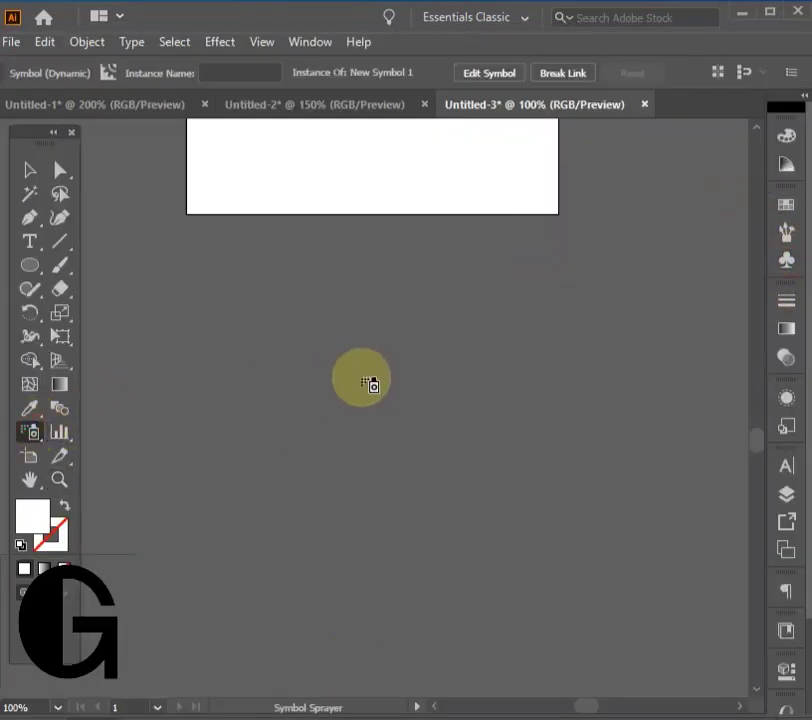
pyautogui.moveTo(93, 157)
pyautogui.mouseDown()
pyautogui.moveTo(397, 393)
pyautogui.moveTo(714, 686)
pyautogui.mouseUp()
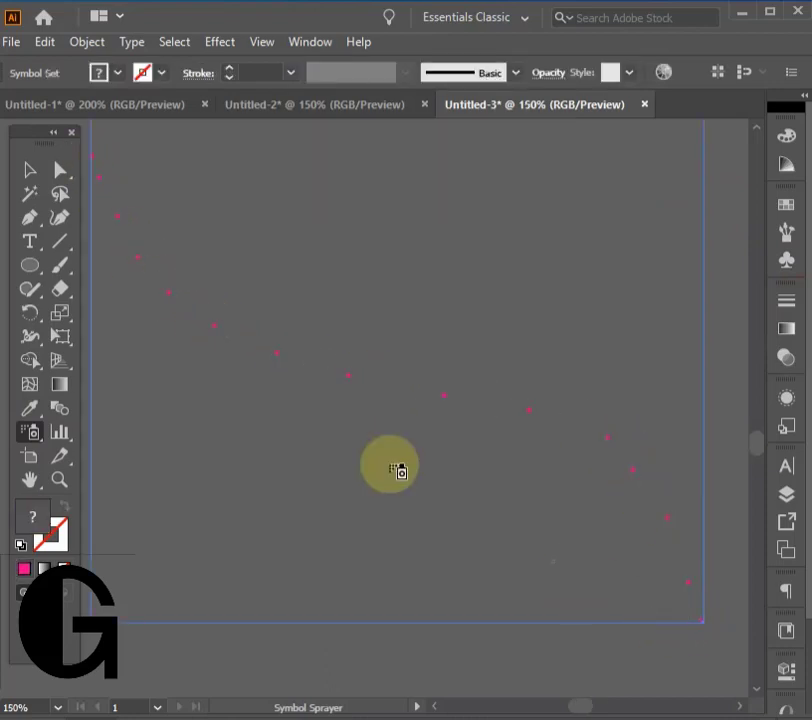
# Thicken the diagonal trail by spraying more pink circle symbols along and around it, from its upper start to its lower end
pyautogui.moveTo(42, 145); pyautogui.dragTo(1, 145)
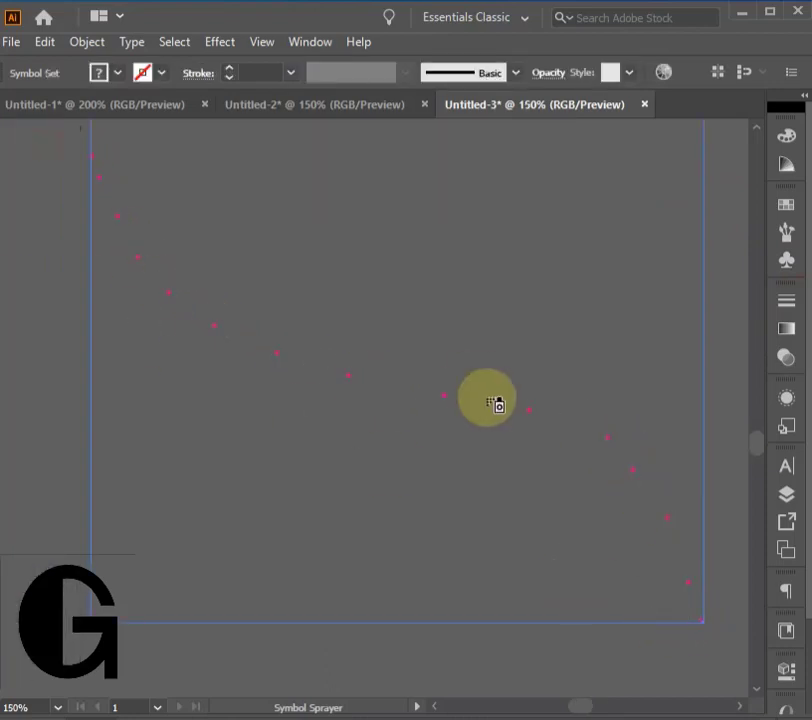
pyautogui.scroll(1, 487, 398)
pyautogui.moveTo(76, 190)
pyautogui.mouseDown()
pyautogui.moveTo(120, 277)
pyautogui.moveTo(533, 453)
pyautogui.moveTo(620, 631)
pyautogui.mouseUp()
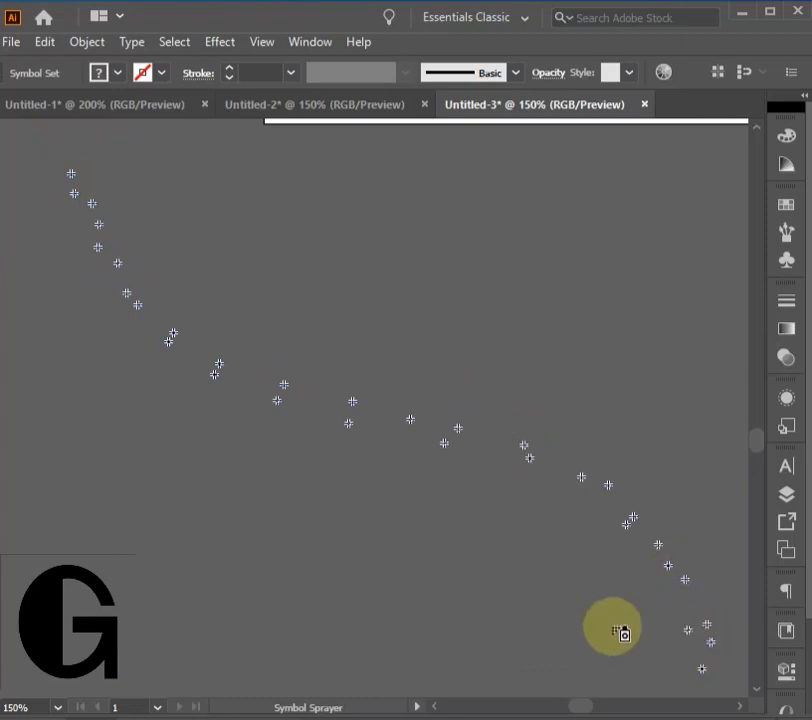
pyautogui.moveTo(55, 183)
pyautogui.mouseDown()
pyautogui.moveTo(66, 223)
pyautogui.moveTo(234, 358)
pyautogui.moveTo(455, 435)
pyautogui.moveTo(716, 606)
pyautogui.mouseUp()
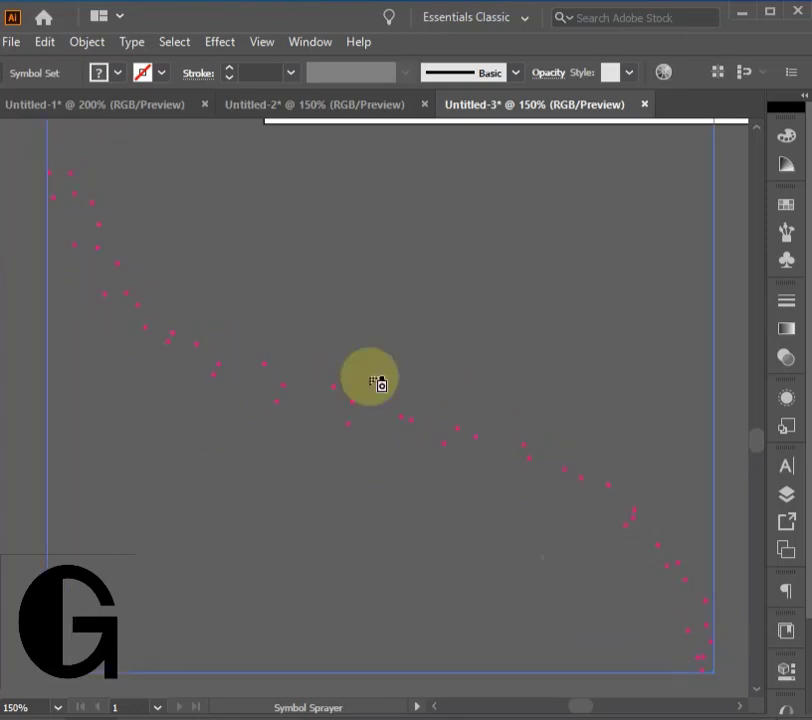
pyautogui.moveTo(84, 163)
pyautogui.mouseDown()
pyautogui.moveTo(647, 548)
pyautogui.moveTo(703, 660)
pyautogui.moveTo(615, 510)
pyautogui.moveTo(102, 255)
pyautogui.moveTo(36, 112)
pyautogui.mouseUp()
pyautogui.scroll(-2, 134, 448)
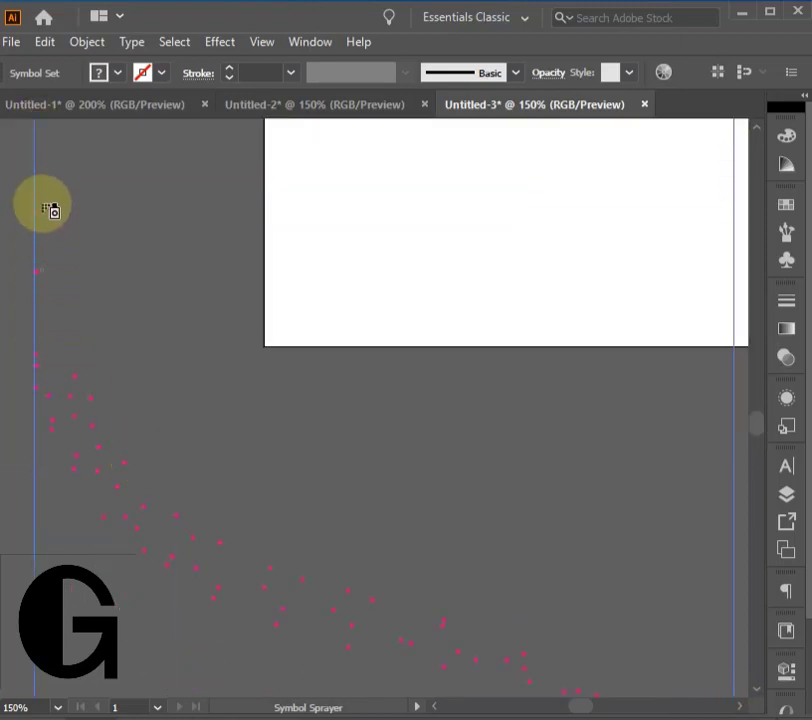
pyautogui.moveTo(42, 204)
pyautogui.mouseDown()
pyautogui.moveTo(47, 322)
pyautogui.moveTo(312, 590)
pyautogui.mouseUp()
pyautogui.scroll(-6, 305, 575)
pyautogui.moveTo(296, 465)
pyautogui.mouseDown()
pyautogui.moveTo(599, 570)
pyautogui.moveTo(619, 652)
pyautogui.mouseUp()
pyautogui.scroll(-5, 560, 580)
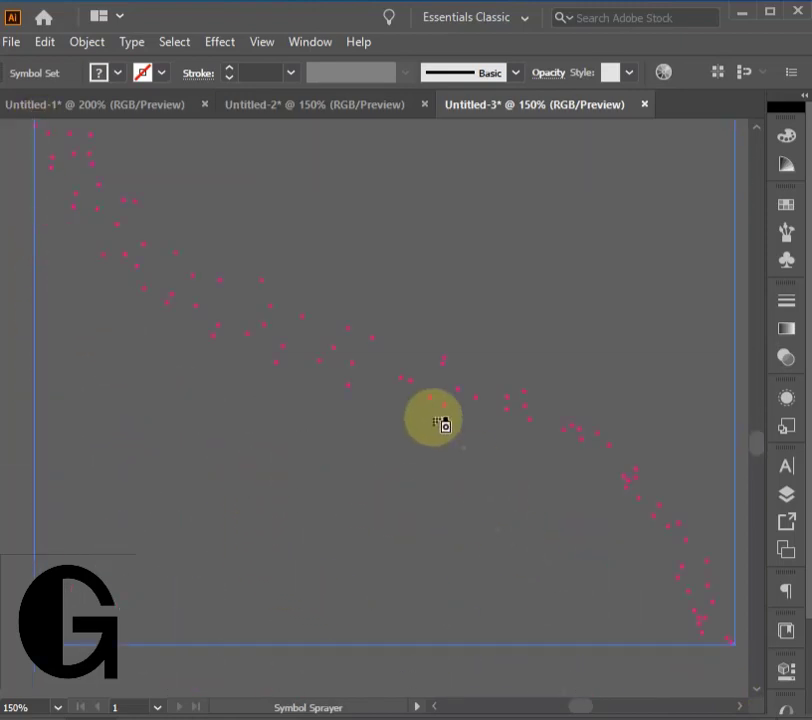
pyautogui.moveTo(351, 362)
pyautogui.mouseDown()
pyautogui.moveTo(538, 449)
pyautogui.moveTo(726, 652)
pyautogui.moveTo(556, 452)
pyautogui.moveTo(156, 286)
pyautogui.mouseUp()
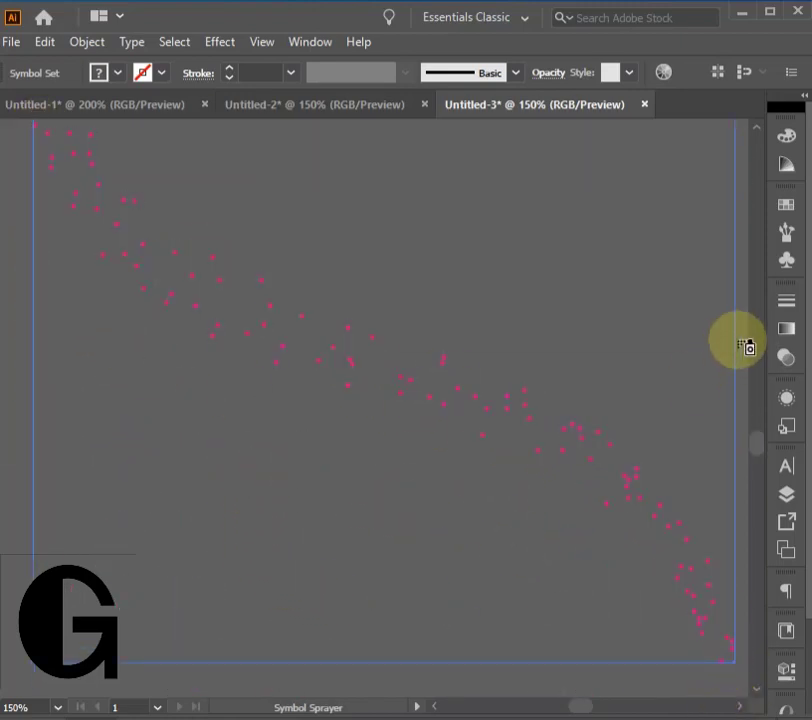
# Try spraying the white circle symbol along the pink trail, and undo the stroke
pyautogui.click(786, 263)
pyautogui.click(580, 271)
pyautogui.click(730, 196)
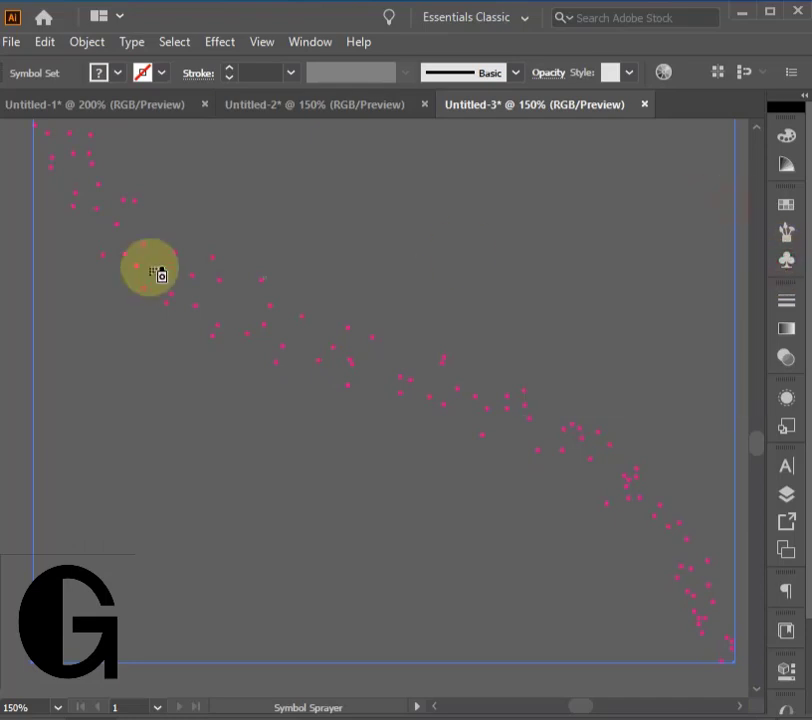
pyautogui.moveTo(55, 147)
pyautogui.mouseDown()
pyautogui.moveTo(540, 440)
pyautogui.moveTo(728, 688)
pyautogui.mouseUp()
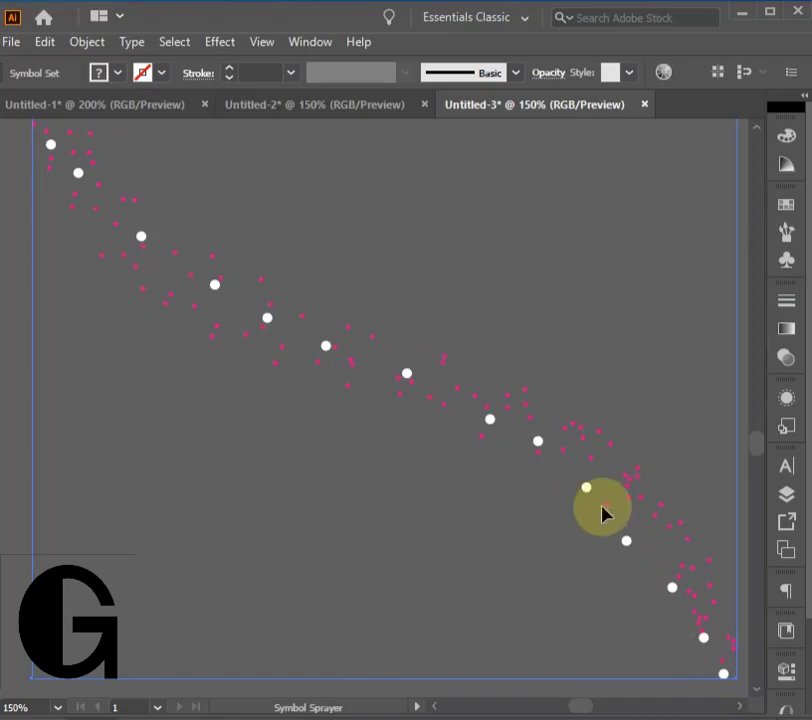
pyautogui.hotkey('ctrl', 'z')
# Select the whole sprayed pink symbol set and copy it
pyautogui.scroll(2, 512, 508)
pyautogui.scroll(5, 518, 512)
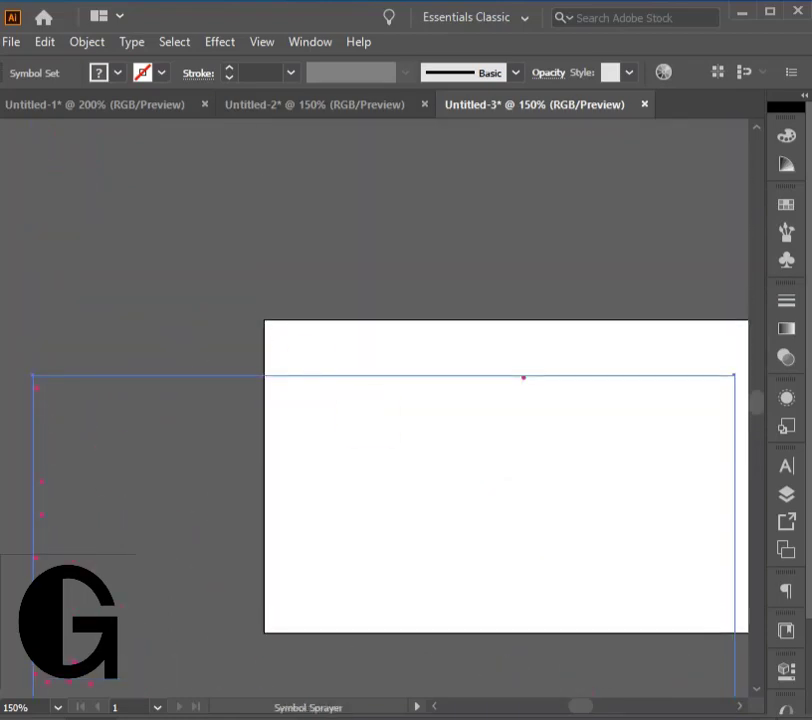
pyautogui.press('v')
pyautogui.click(550, 409)
pyautogui.scroll(-2, 543, 410)
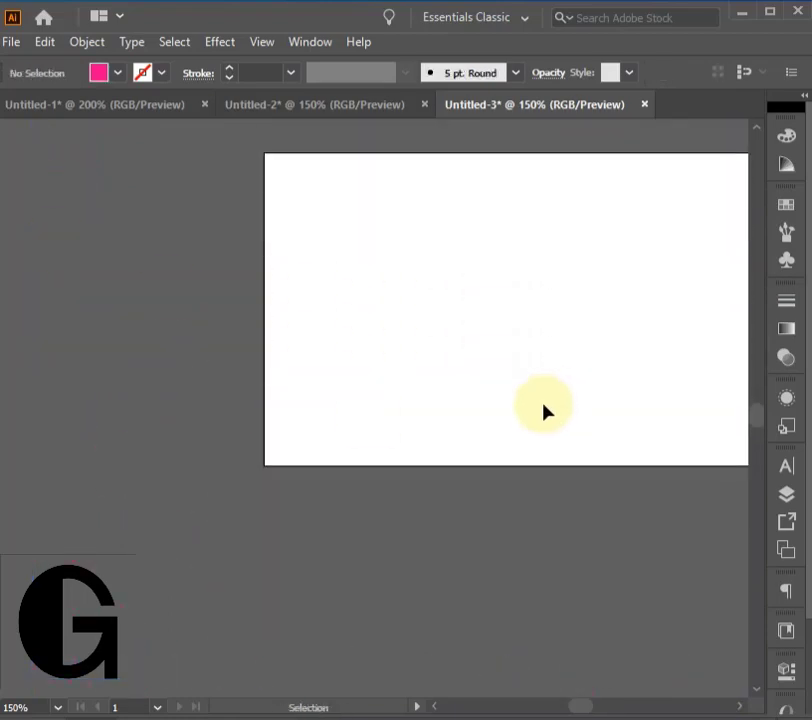
pyautogui.scroll(-2, 541, 412)
pyautogui.press('z')
pyautogui.keyDown('alt'); pyautogui.click(539, 376); pyautogui.keyUp('alt')
pyautogui.keyDown('alt'); pyautogui.click(435, 452); pyautogui.keyUp('alt')
pyautogui.scroll(-2, 420, 466)
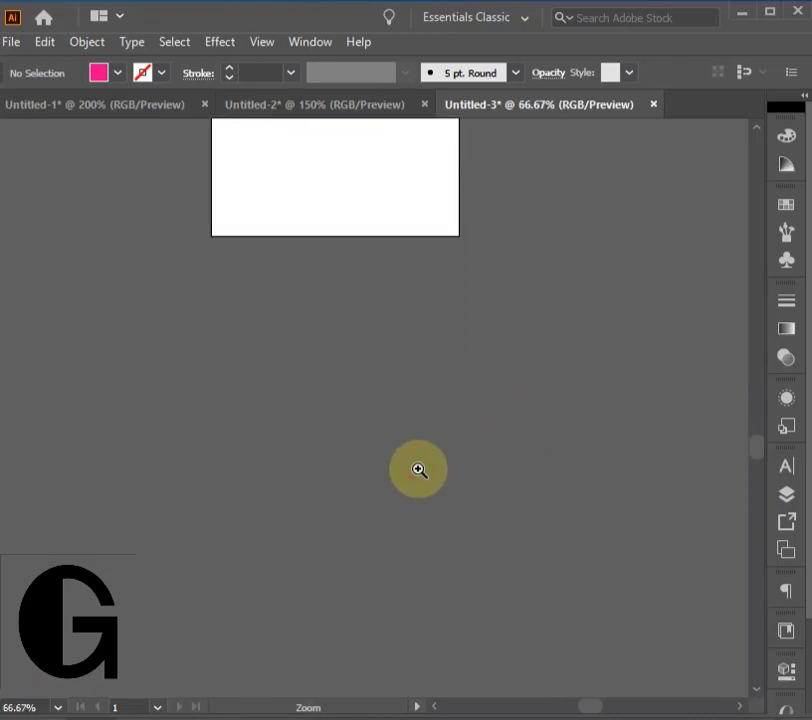
pyautogui.scroll(1, 213, 290)
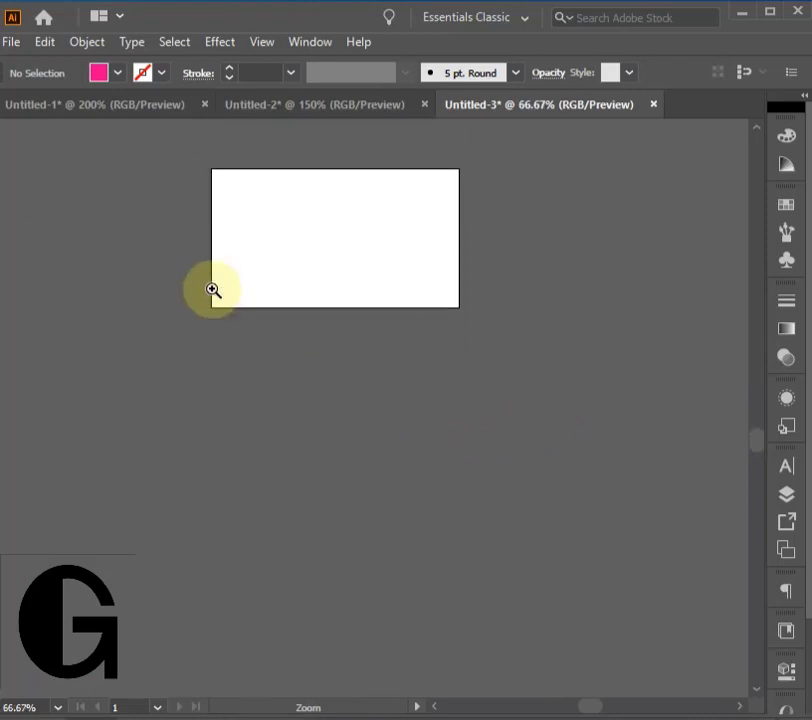
pyautogui.press('v')
pyautogui.scroll(-1, 213, 290)
pyautogui.click(212, 290)
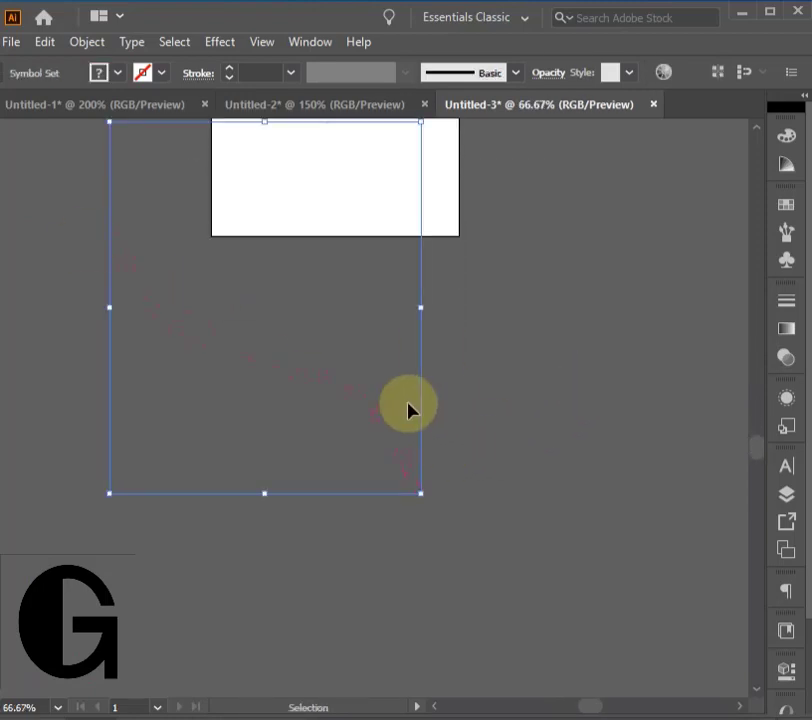
pyautogui.hotkey('ctrl', 'c')
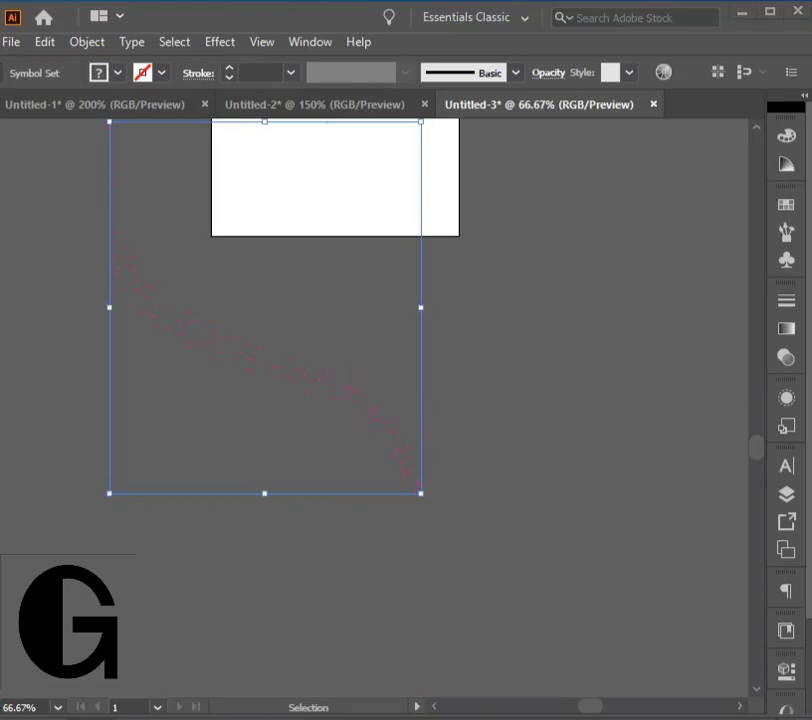
# Switch to the lipstick banner in Photoshop and paste the pink dots as a Smart Object
pyautogui.hotkey('alt', 'Tab')
pyautogui.hotkey('ctrl', 'v')
pyautogui.click(222, 165)
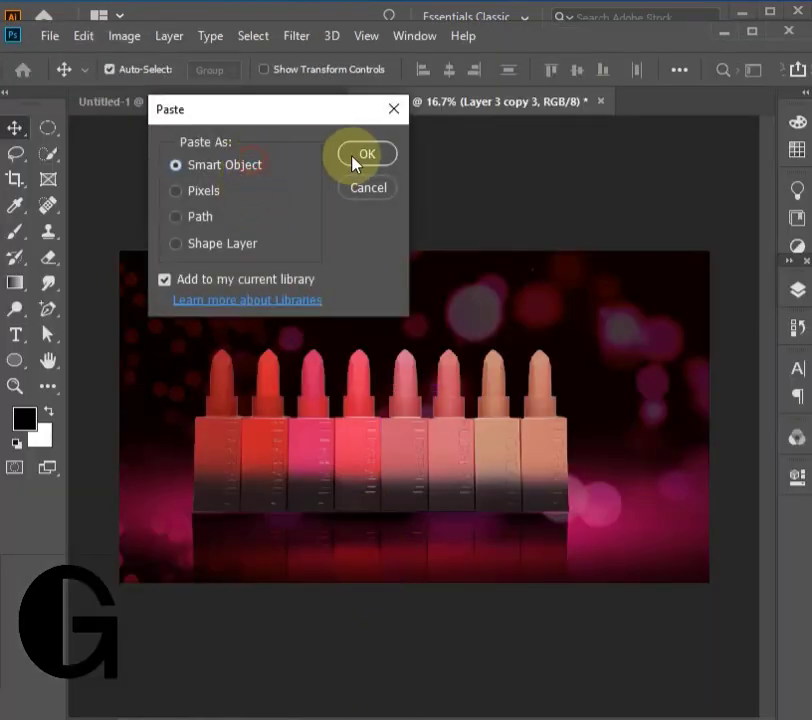
pyautogui.click(366, 154)
# Enlarge the pasted dots to about 177.8%, rotate them -21.01°, position them diagonally across the banner, and apply the transform
pyautogui.moveTo(548, 417); pyautogui.dragTo(710, 420)
pyautogui.moveTo(258, 148); pyautogui.dragTo(208, 266)
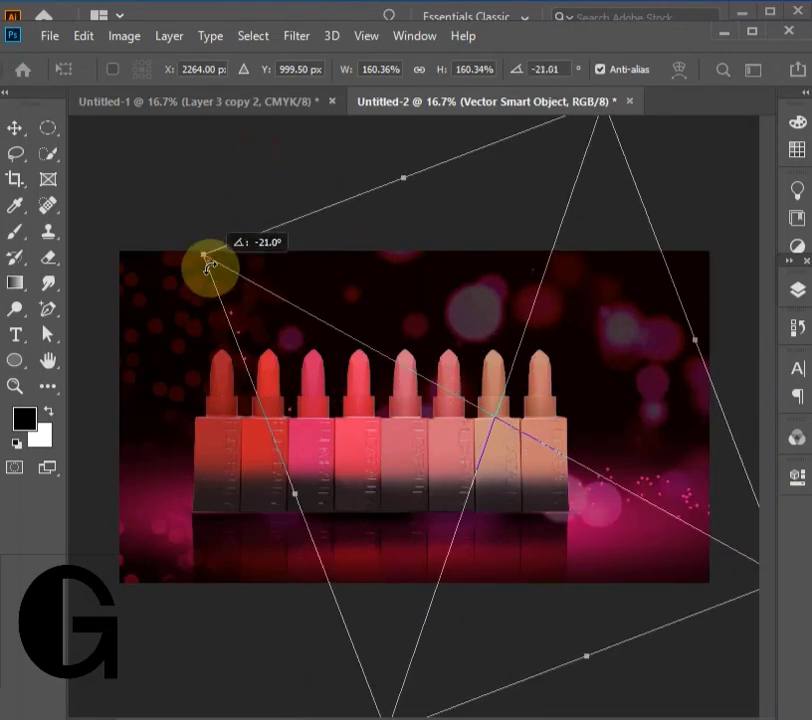
pyautogui.moveTo(607, 484); pyautogui.dragTo(502, 455)
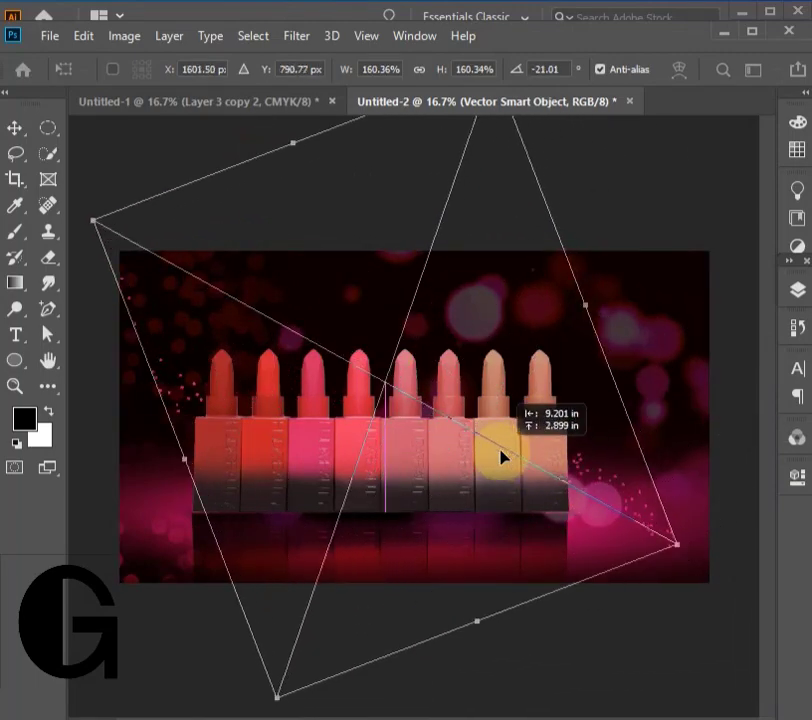
pyautogui.moveTo(585, 307); pyautogui.dragTo(645, 354)
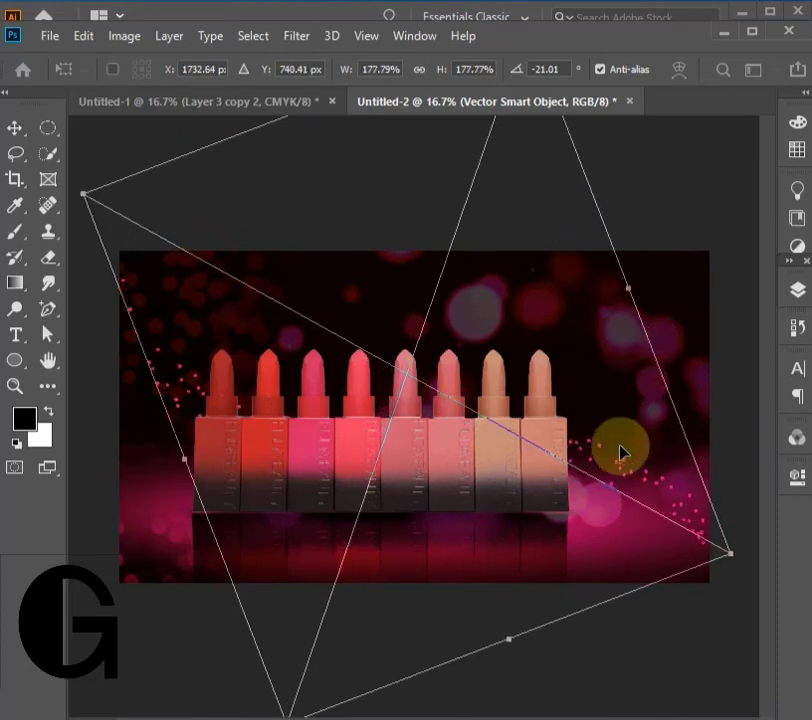
pyautogui.moveTo(620, 451); pyautogui.dragTo(607, 471)
pyautogui.click(15, 129)
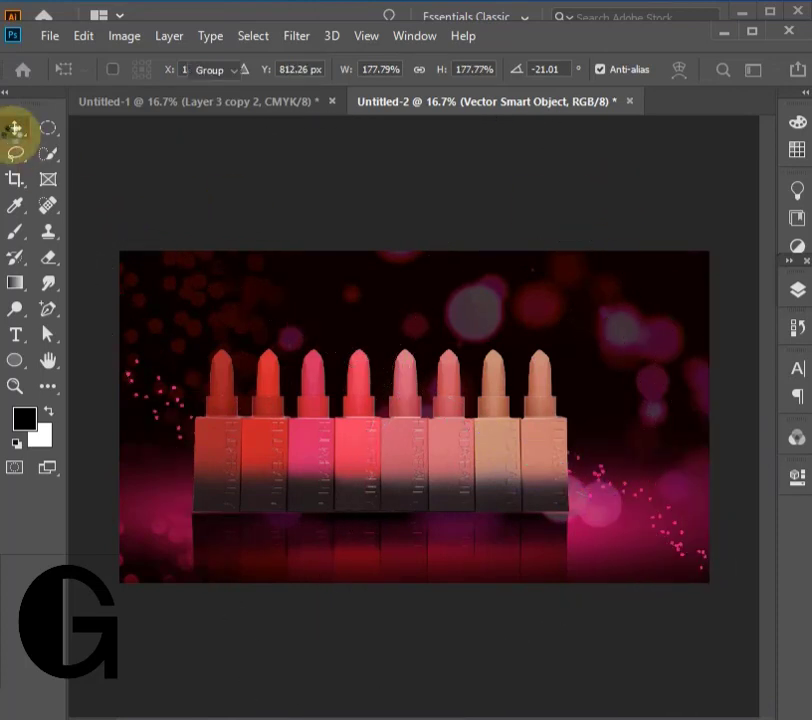
# Duplicate the Vector Smart Object layer that holds the pink dots
pyautogui.click(799, 291)
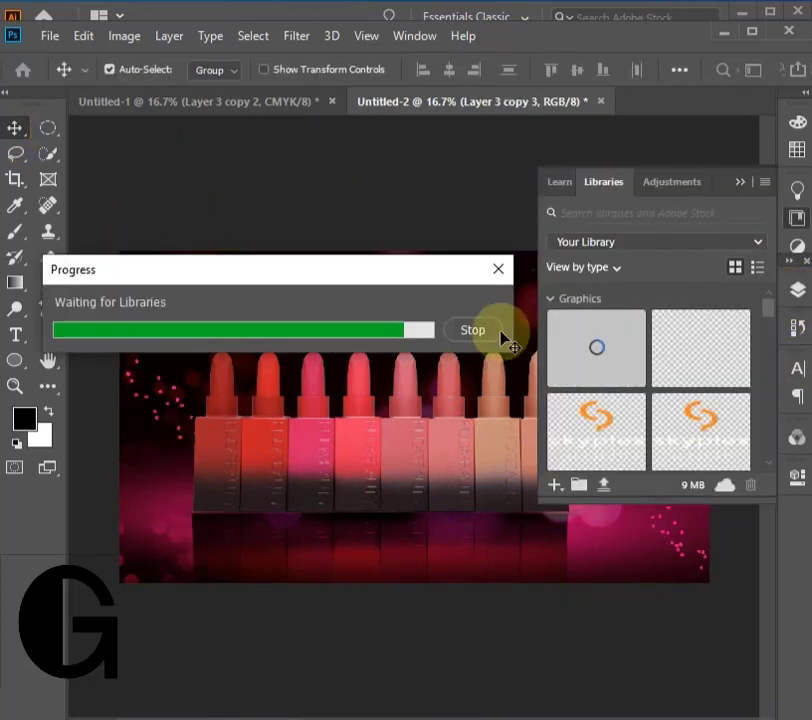
pyautogui.click(798, 290)
pyautogui.moveTo(735, 417); pyautogui.dragTo(716, 716)
pyautogui.moveTo(727, 425); pyautogui.dragTo(753, 255)
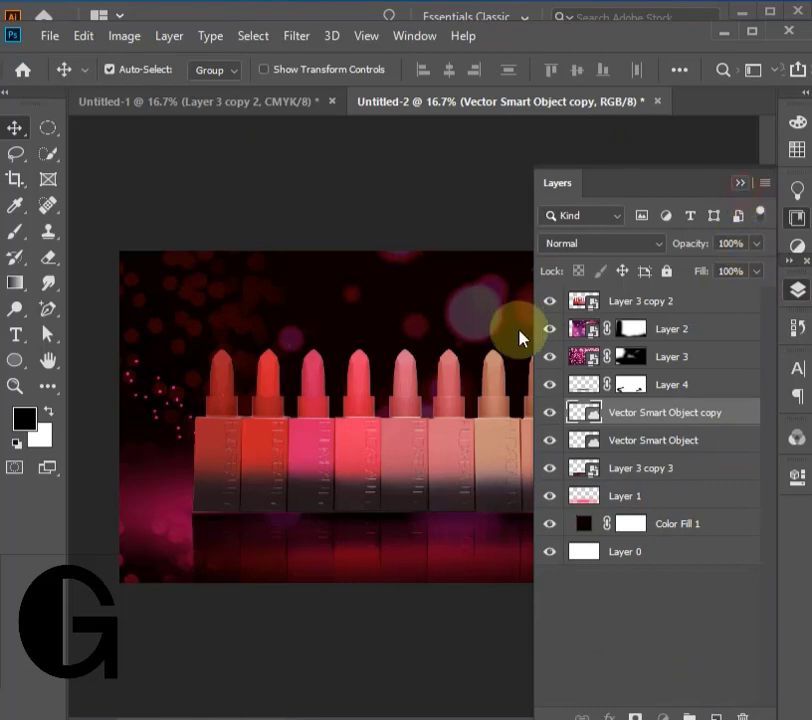
pyautogui.click(741, 182)
# Move the duplicated pink dots straight up to Y 578.26 px and apply the transform
pyautogui.hotkey('ctrl', 't')
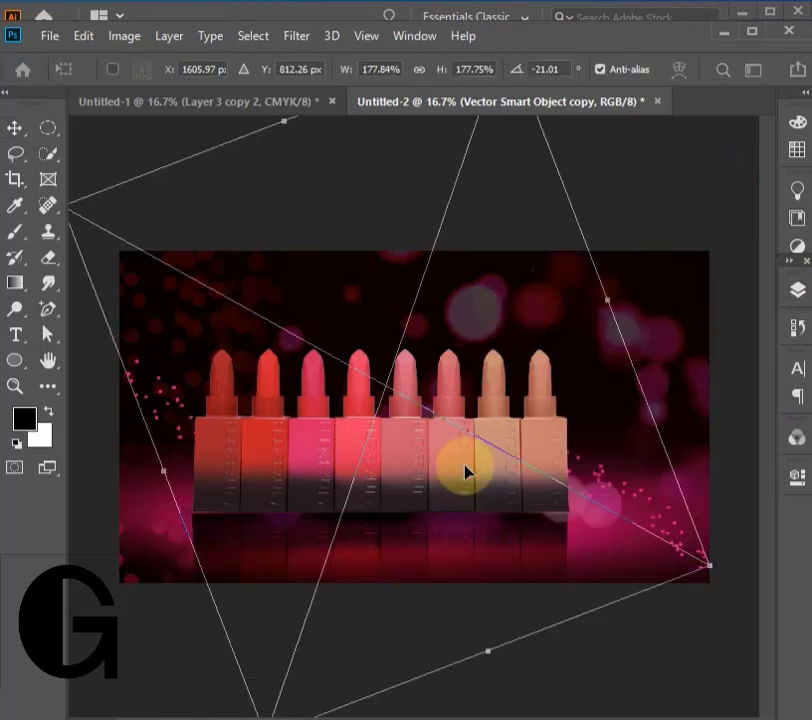
pyautogui.press('Up')
pyautogui.press('Up')
pyautogui.press('Up')
pyautogui.press('Up')
pyautogui.press('Up')
pyautogui.press('Up')
pyautogui.press('Up')
pyautogui.press('Up')
pyautogui.press('Up')
pyautogui.hotkey('shift', 'Up')
pyautogui.hotkey('shift', 'Up')
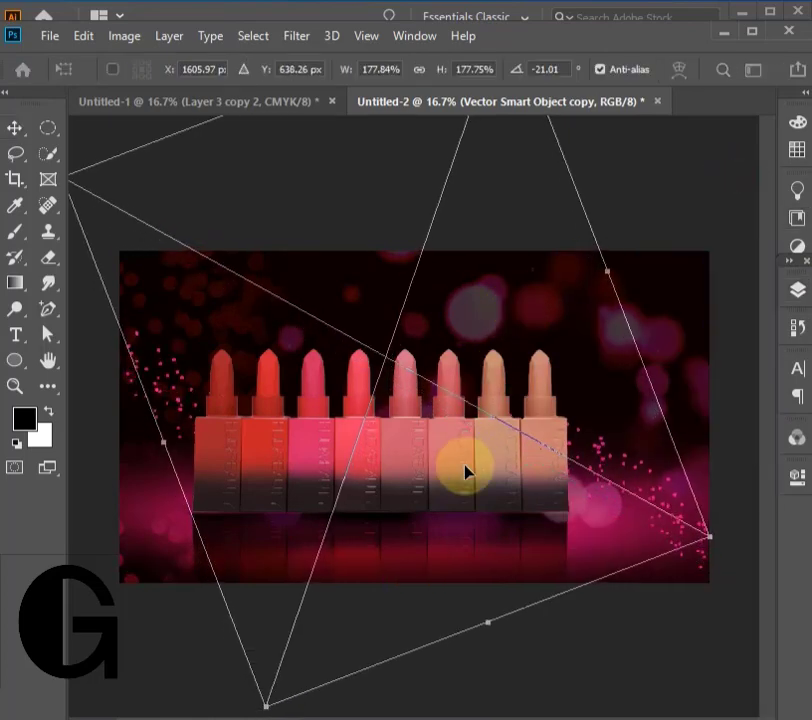
pyautogui.press('Up')
pyautogui.press('Up')
pyautogui.press('Up')
pyautogui.press('Up')
pyautogui.press('Up')
pyautogui.press('Up')
pyautogui.press('Up')
pyautogui.press('Up')
pyautogui.press('Up')
pyautogui.press('Up')
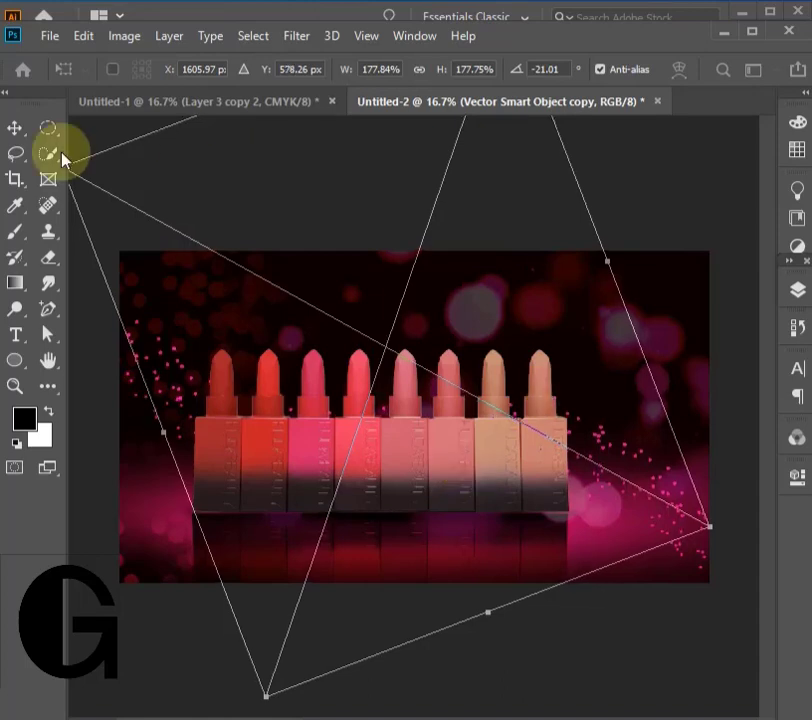
pyautogui.click(15, 128)
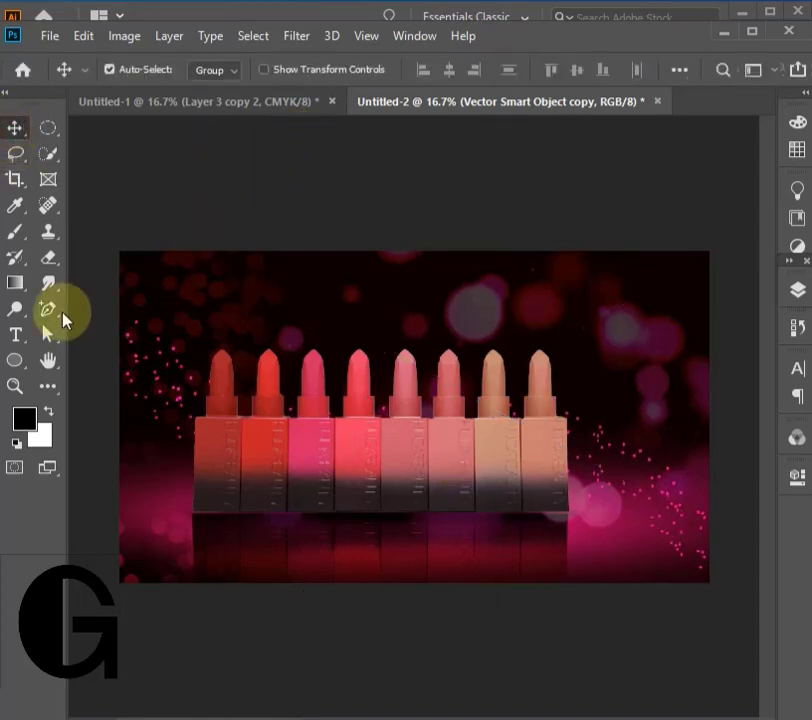
# Add the text "50% sale" in Roboto Light and enlarge it to about 5552% across the lipstick row's width at the banner's upper edge
pyautogui.click(17, 340)
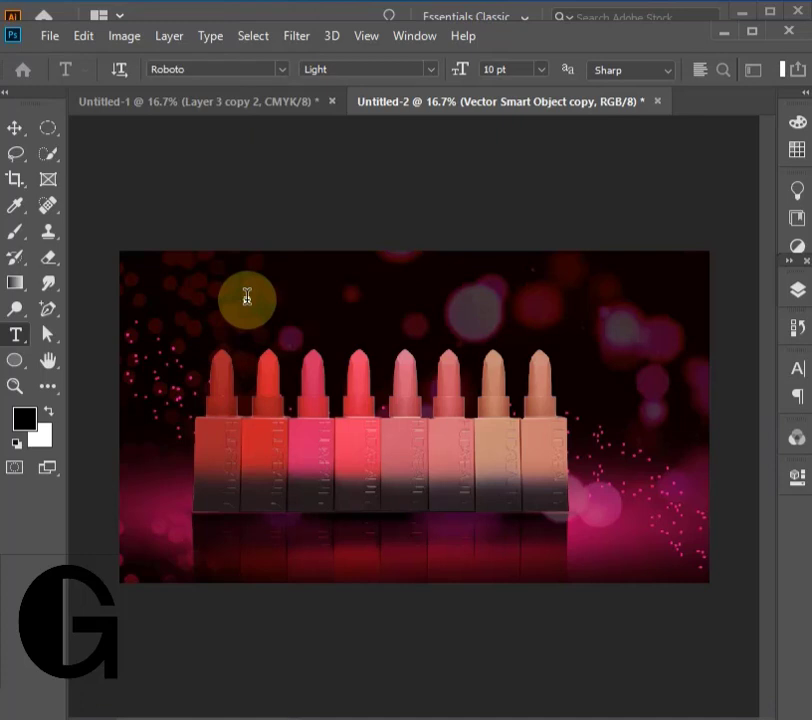
pyautogui.click(15, 128)
pyautogui.hotkey('ctrl', 't')
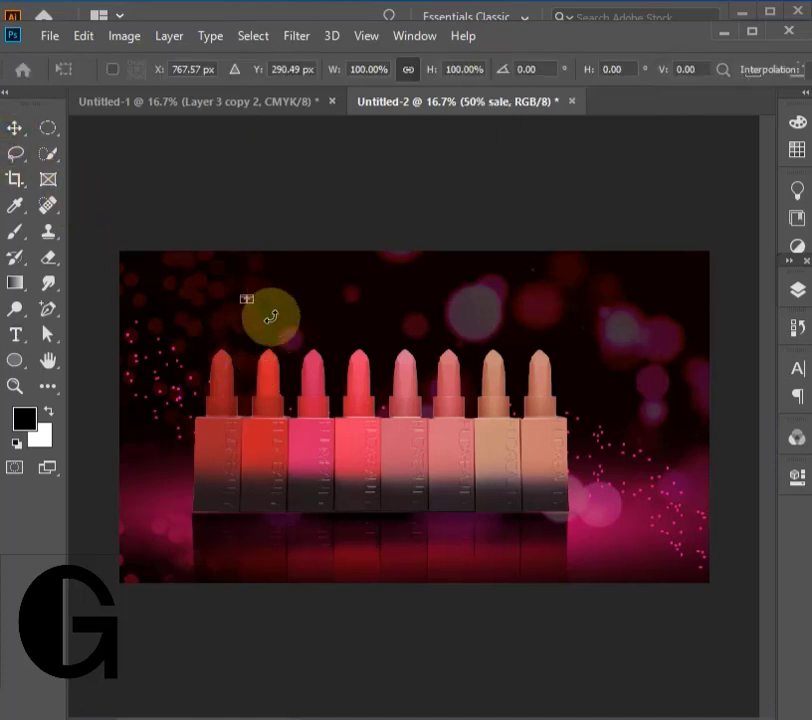
pyautogui.moveTo(259, 310); pyautogui.dragTo(535, 422)
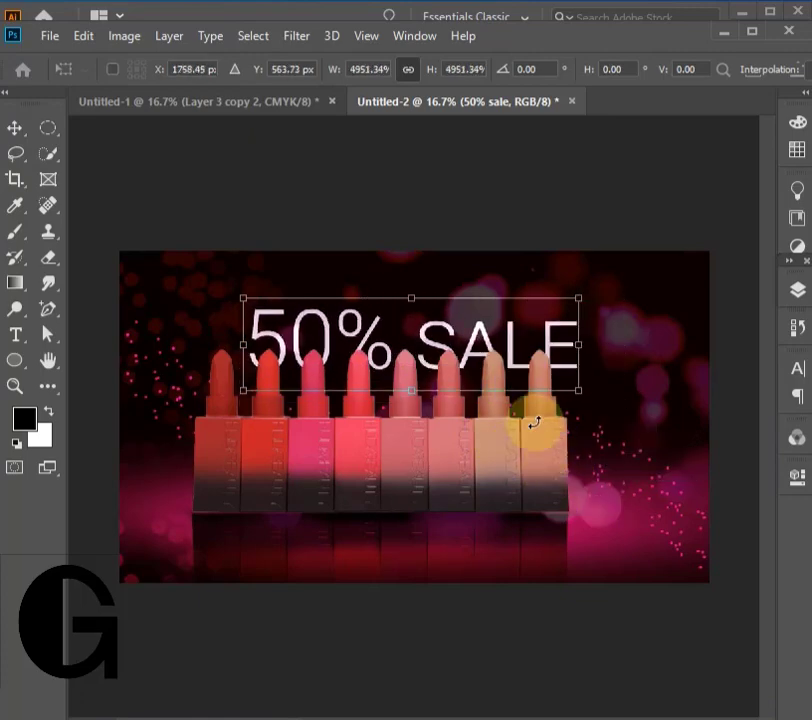
pyautogui.moveTo(565, 335); pyautogui.dragTo(567, 302)
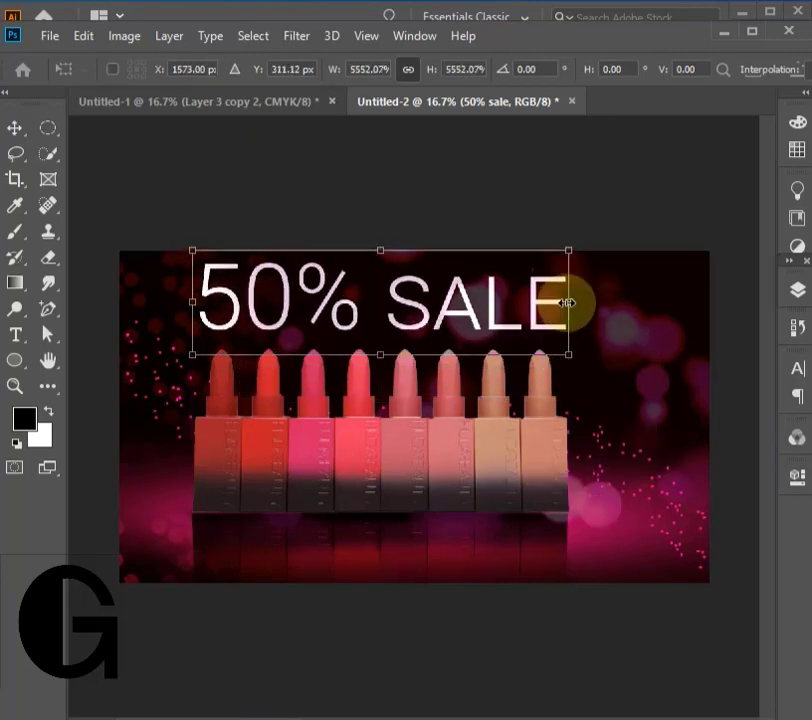
# Lower the "50% sale" headline to Y 407.12 px, just above the lipstick tips, and apply the transform
pyautogui.press('Down')
pyautogui.press('Down')
pyautogui.press('Down')
pyautogui.press('Down')
pyautogui.press('Down')
pyautogui.press('Down')
pyautogui.press('Down')
pyautogui.press('Down')
pyautogui.press('Down')
pyautogui.press('Down')
pyautogui.press('Down')
pyautogui.press('Down')
pyautogui.press('Down')
pyautogui.press('Down')
pyautogui.press('Down')
pyautogui.press('Down')
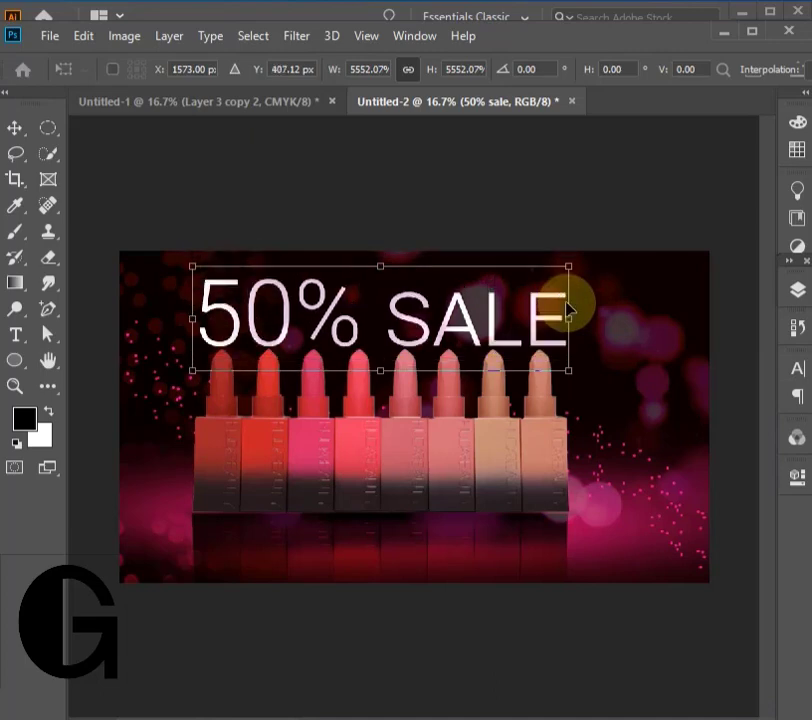
pyautogui.click(14, 128)
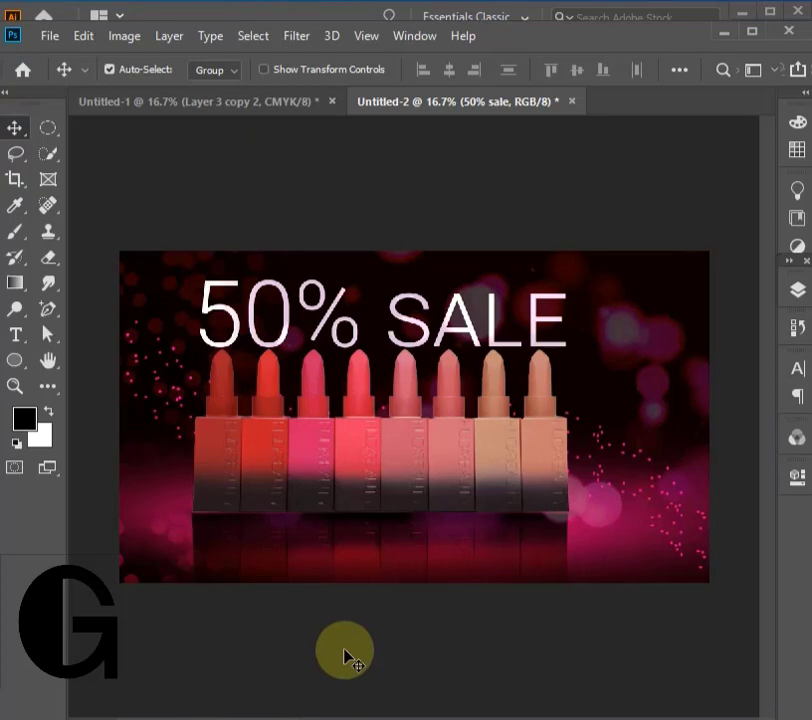
# Add the two-line text "To all Shades", enlarge it to about 2440%, and fit it between the lipstick boxes and the banner's right edge
pyautogui.click(15, 334)
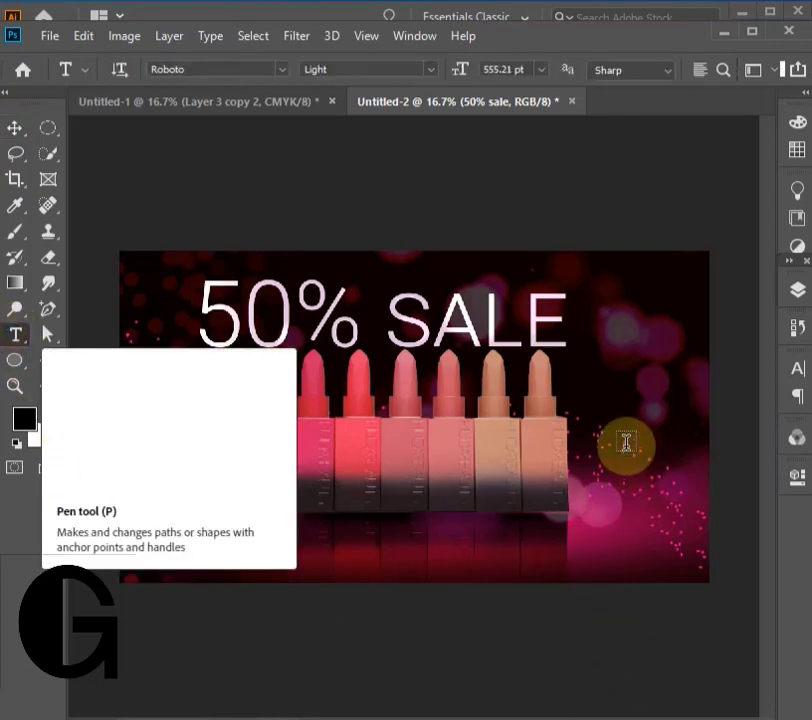
pyautogui.click(591, 396)
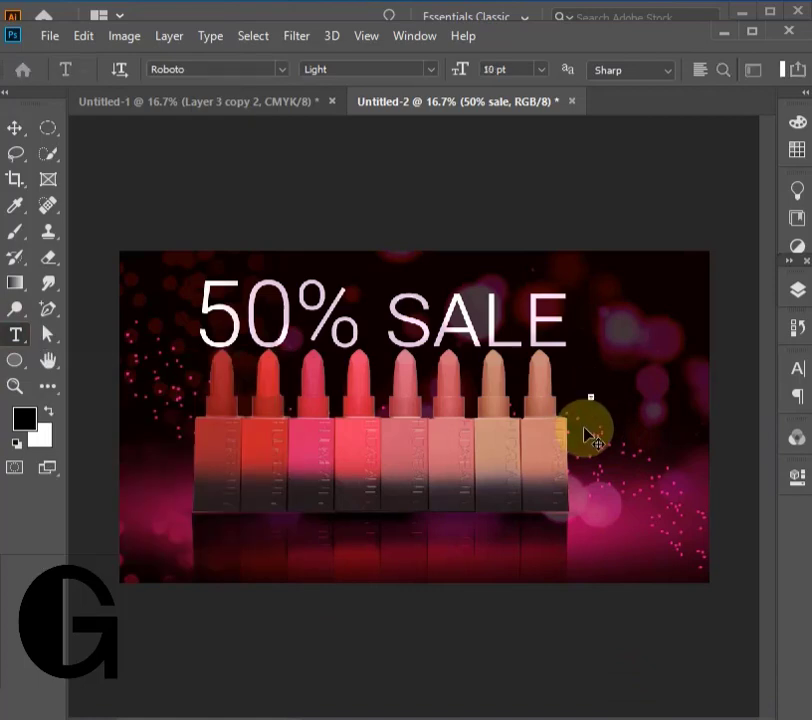
pyautogui.click(15, 128)
pyautogui.hotkey('ctrl', 't')
pyautogui.moveTo(597, 397); pyautogui.dragTo(687, 515)
pyautogui.moveTo(654, 479); pyautogui.dragTo(638, 505)
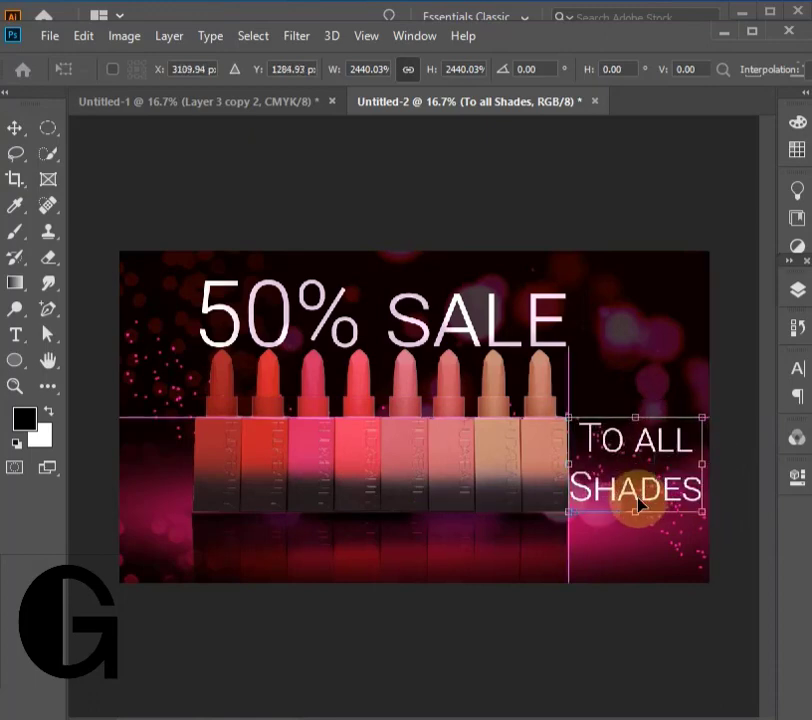
pyautogui.click(15, 128)
# Nudge the "To all Shades" text slightly upward beside the lipstick boxes
pyautogui.hotkey('shift', 'Up')
pyautogui.hotkey('shift', 'Up')
pyautogui.hotkey('shift', 'Up')
pyautogui.hotkey('shift', 'Up')
pyautogui.hotkey('shift', 'Up')
pyautogui.hotkey('shift', 'Up')
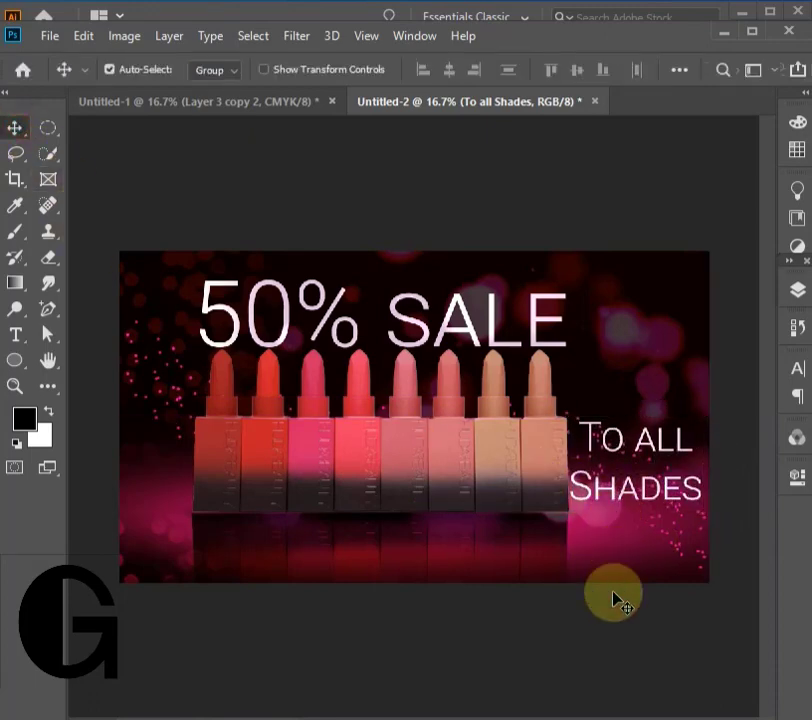
pyautogui.hotkey('shift', 'Down')
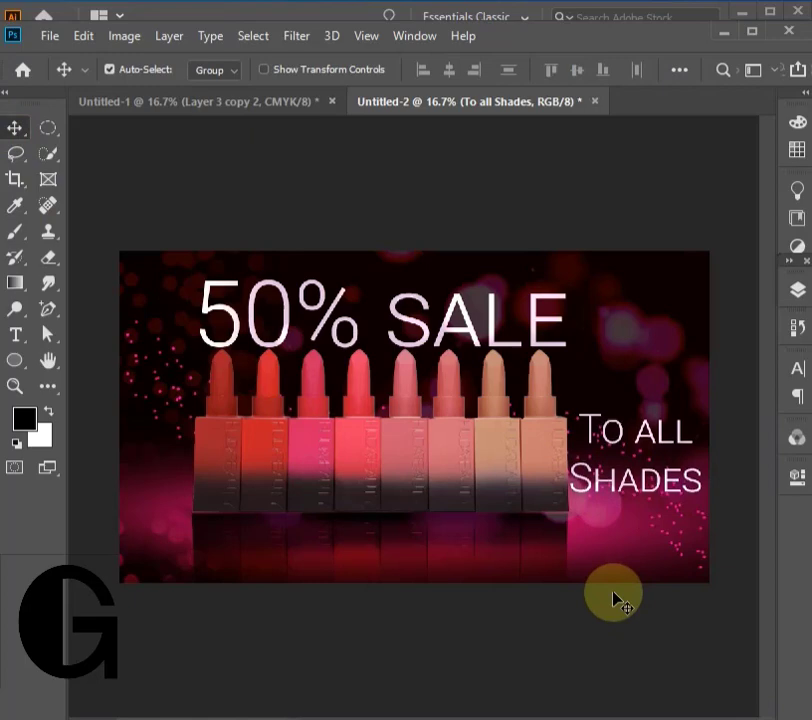
pyautogui.click(556, 662)
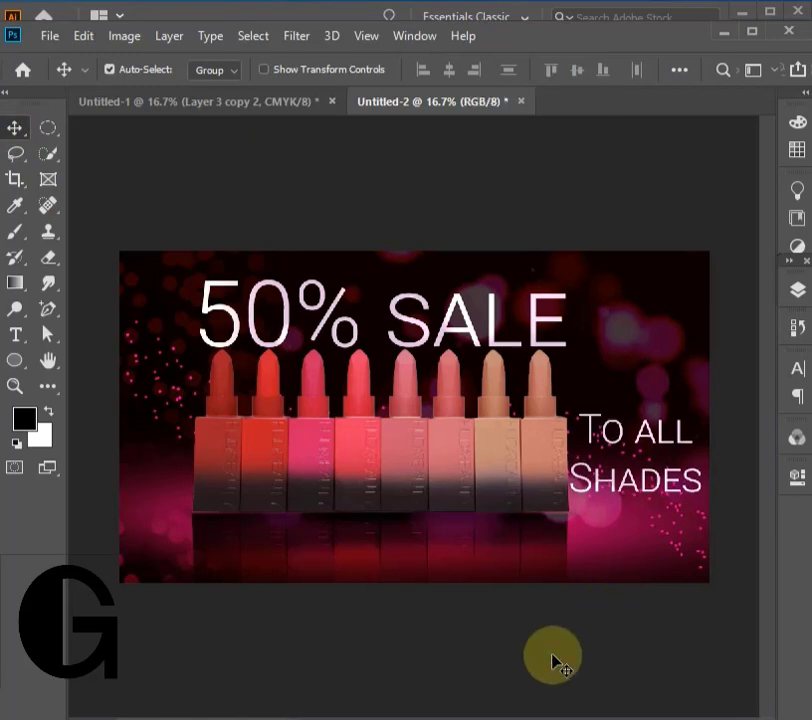
pyautogui.click(464, 312)
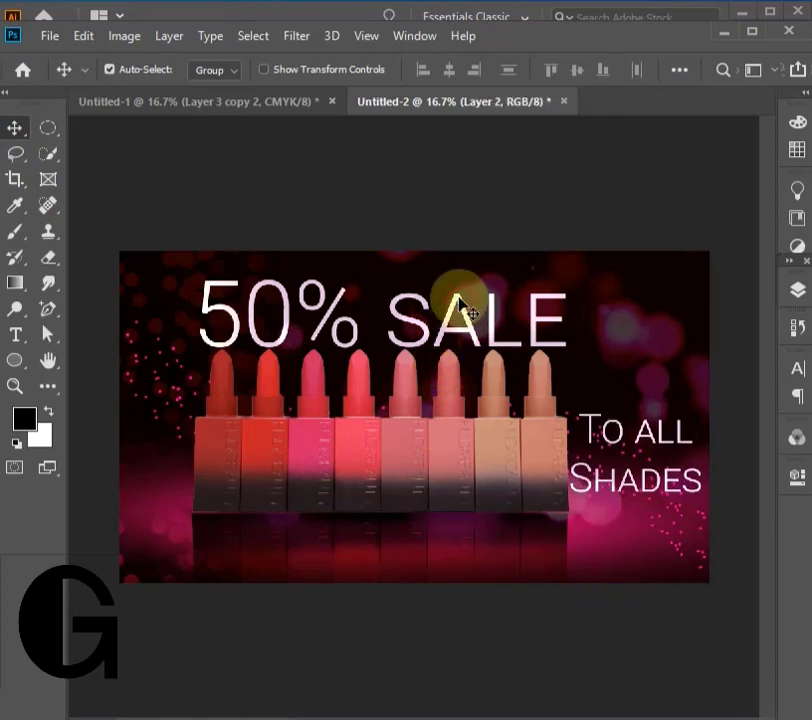
pyautogui.click(616, 208)
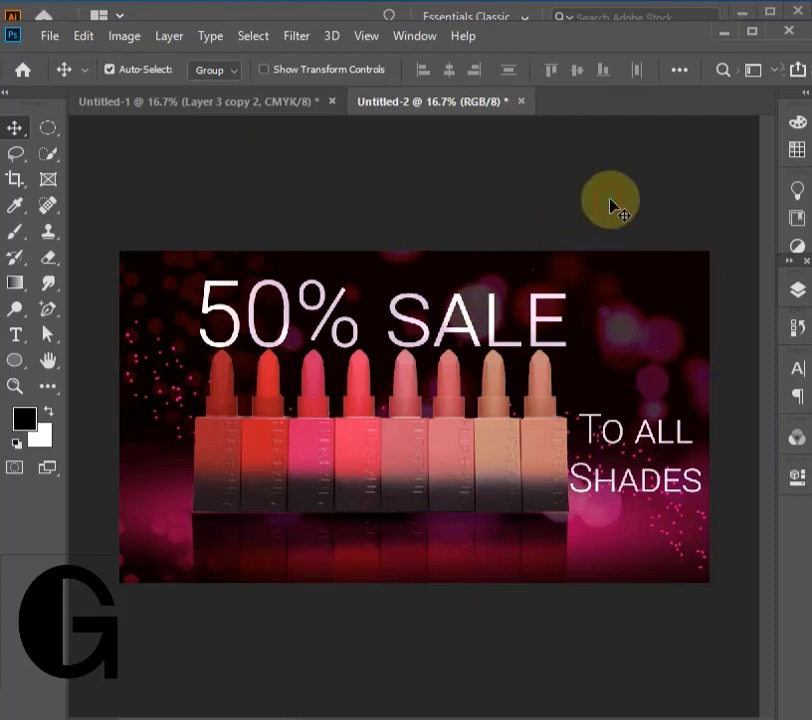